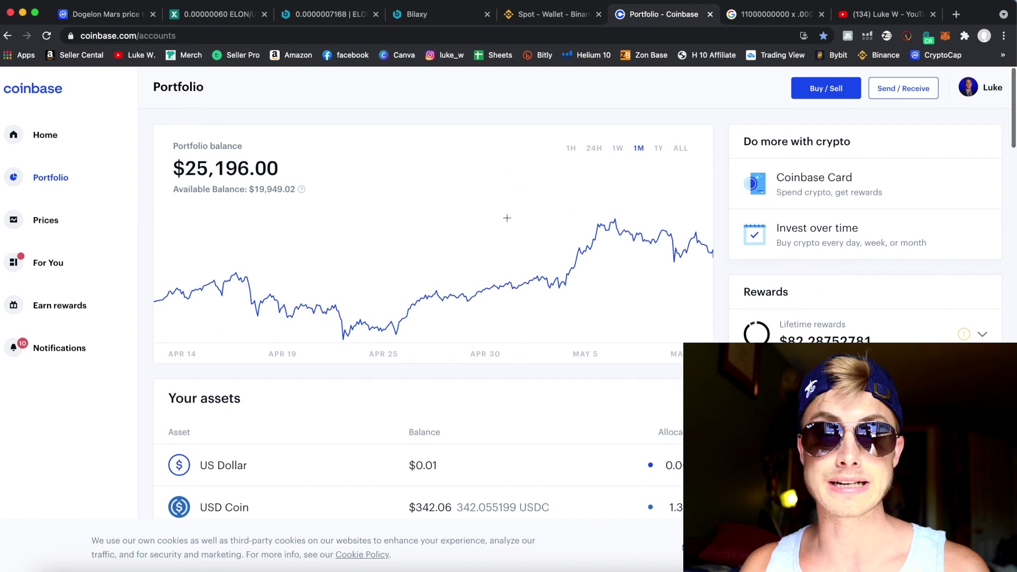
# Review the asset balances in the Coinbase portfolio and check the Surfshark VPN connection.
pyautogui.scroll(-3, 218, 347)
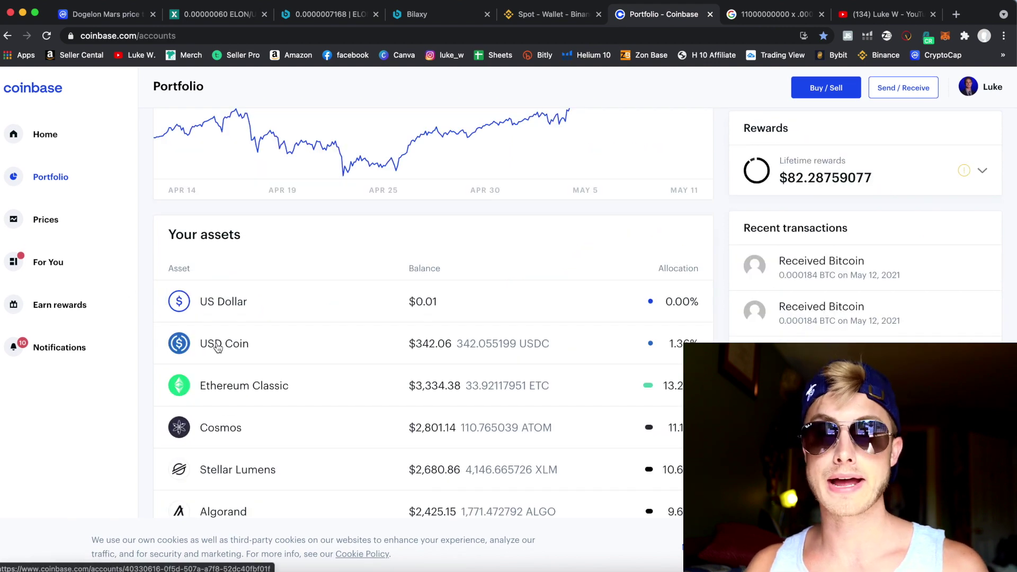
pyautogui.scroll(-4, 217, 347)
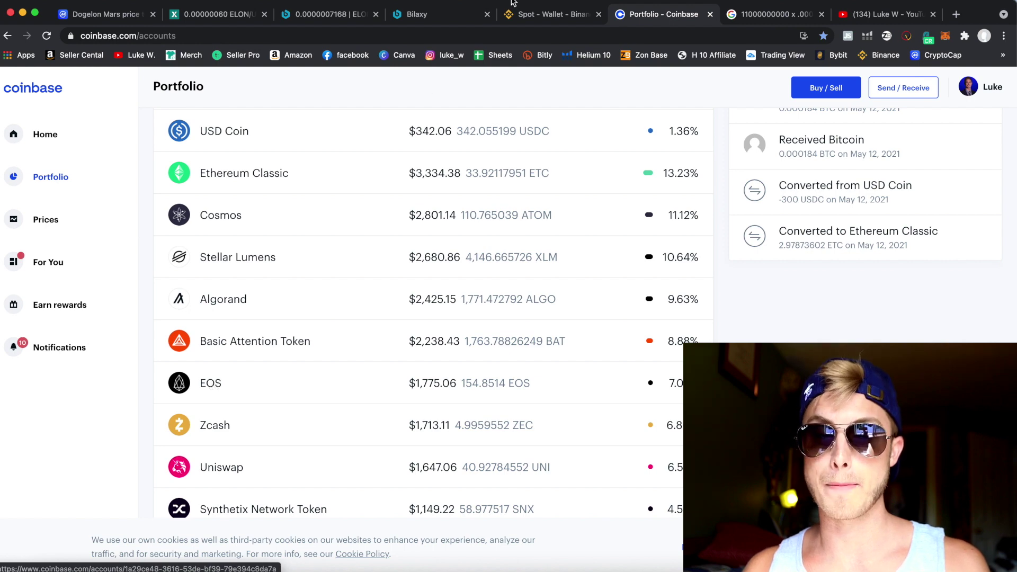
pyautogui.click(524, 14)
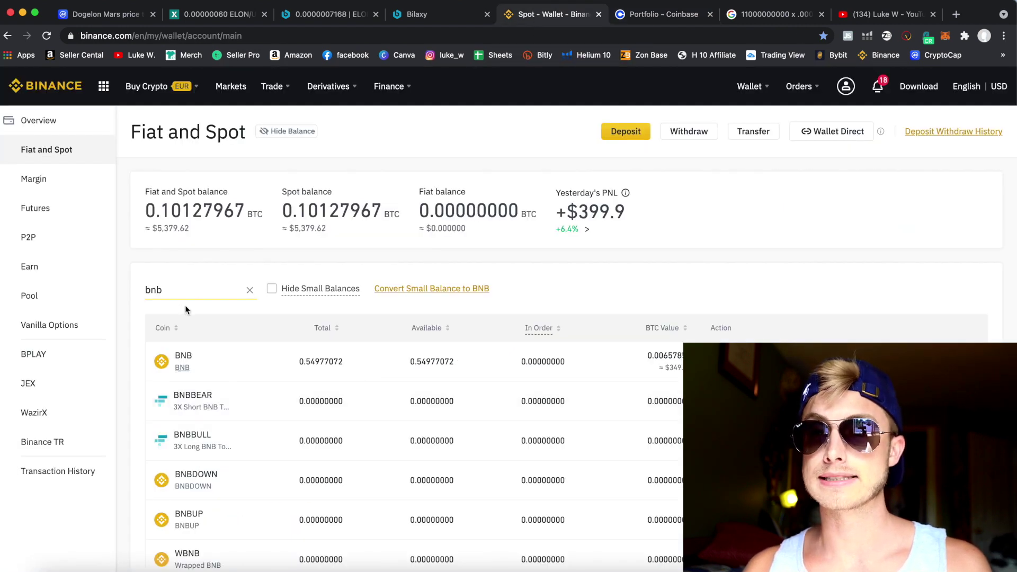
pyautogui.click(662, 14)
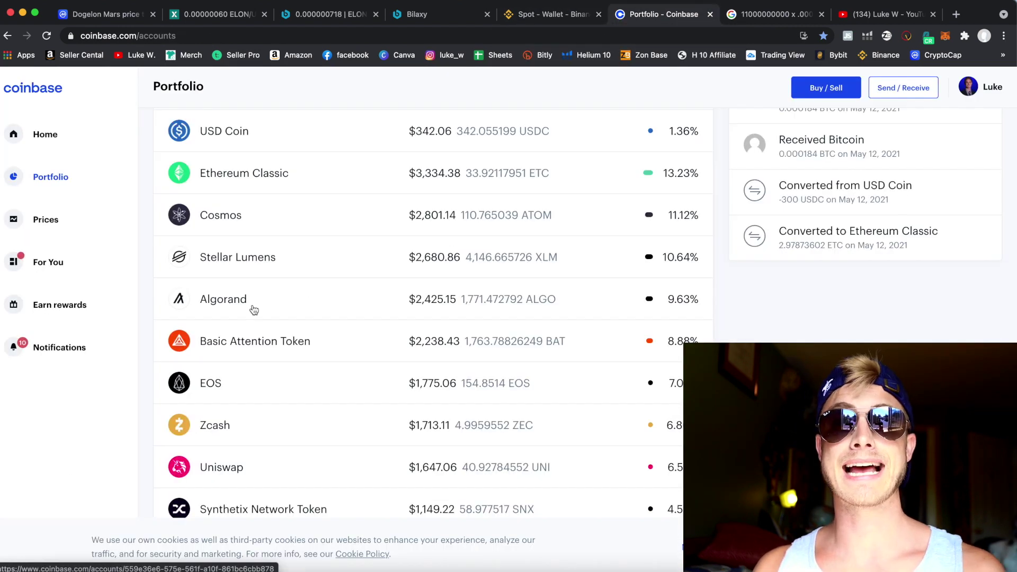
pyautogui.click(928, 37)
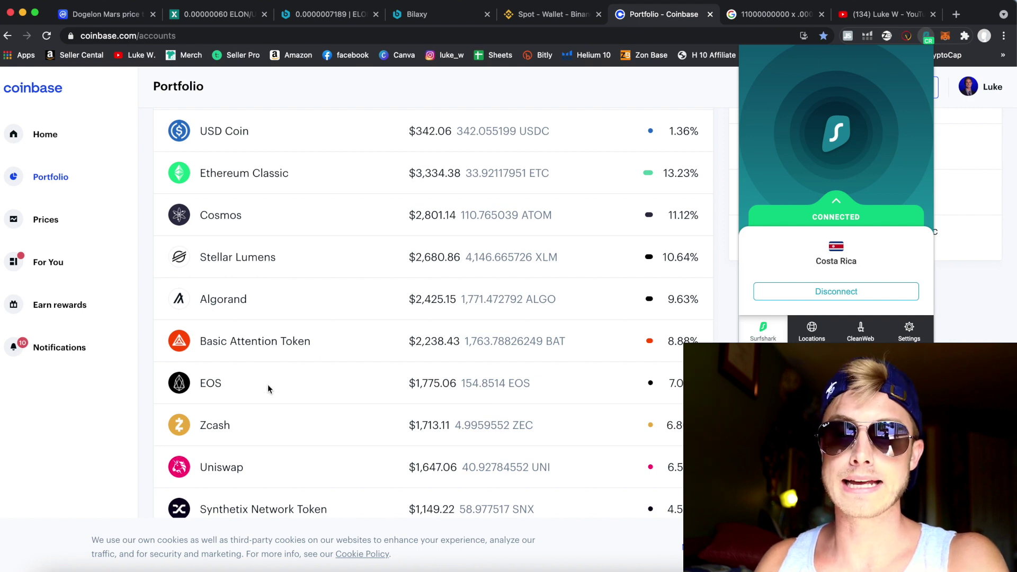
pyautogui.click(322, 391)
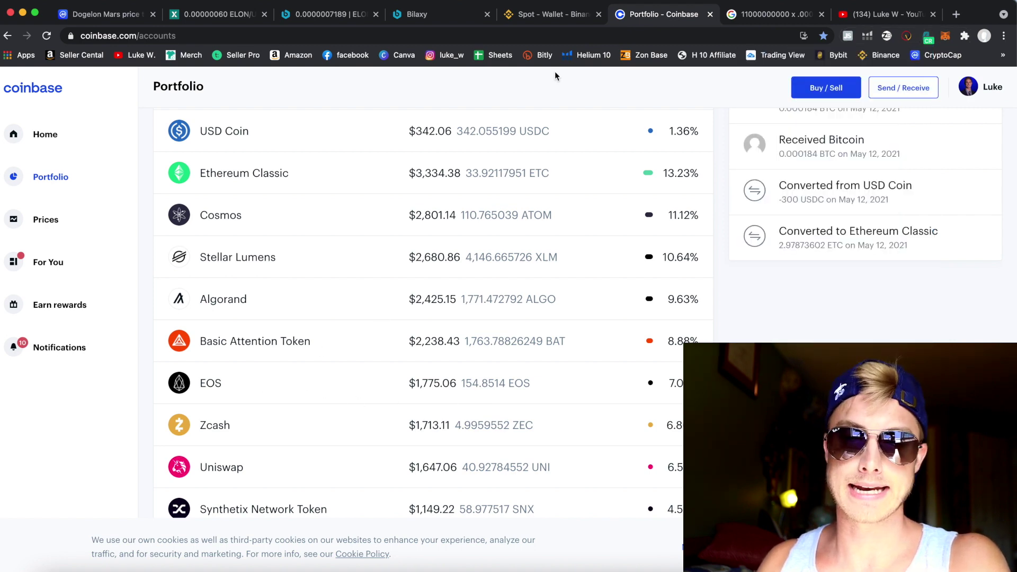
# Switch to the Binance Fiat and Spot wallet, search for eos, and open the EOS/BNB trading pair.
pyautogui.click(551, 14)
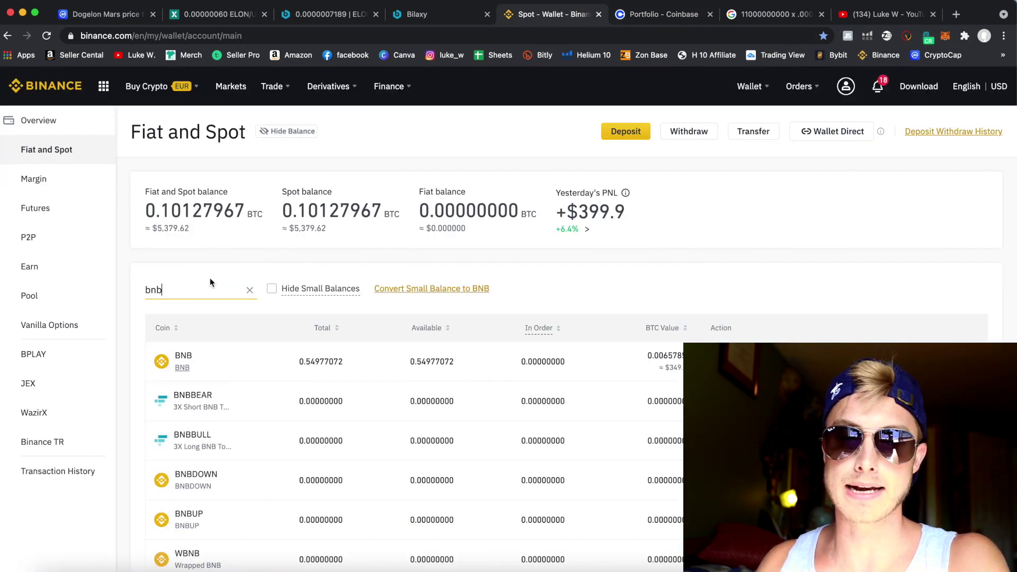
pyautogui.press('BackSpace')
pyautogui.press('BackSpace')
pyautogui.press('BackSpace')
pyautogui.write('e')
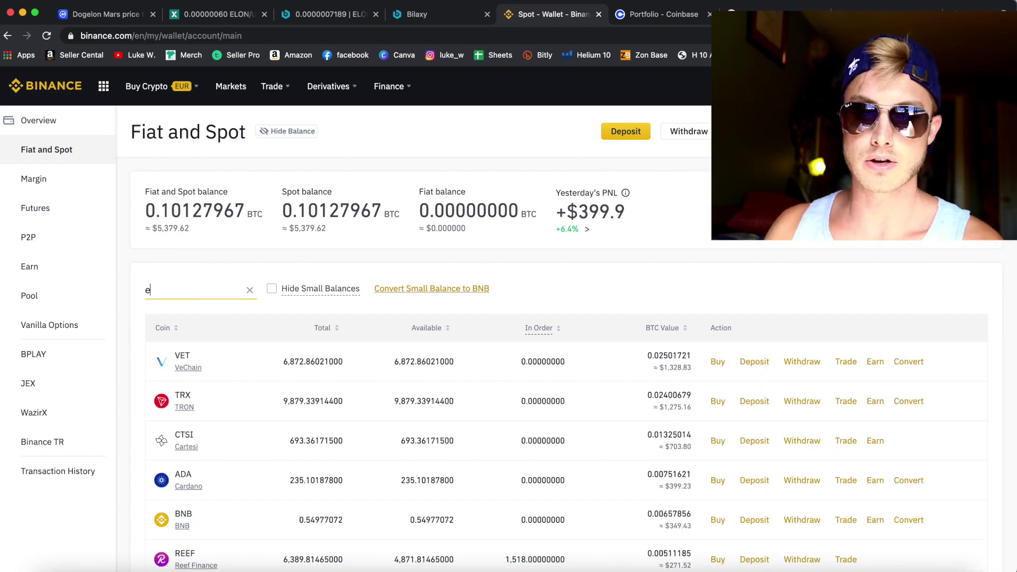
pyautogui.write('os')
pyautogui.moveTo(849, 366)
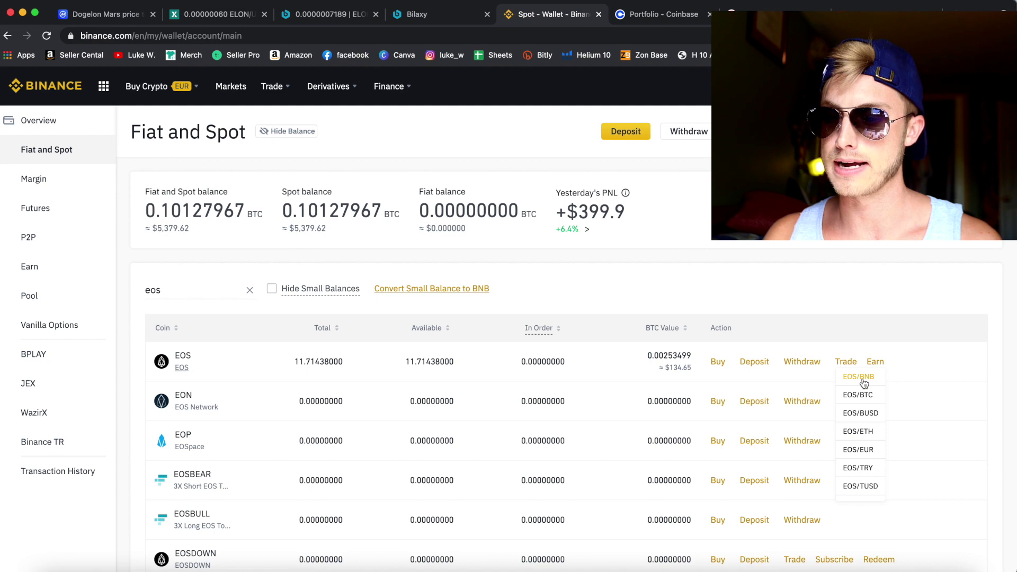
pyautogui.scroll(5, 865, 383)
pyautogui.click(864, 380)
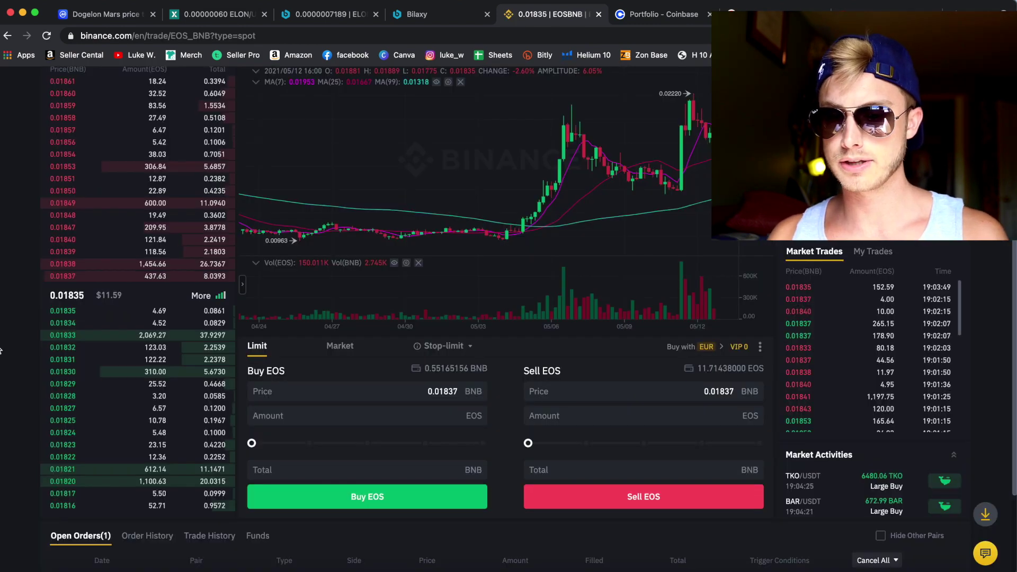
# Fill in a limit sell order for the full EOS balance, 11.71 EOS at 0.01837 BNB, without submitting it.
pyautogui.scroll(5, 551, 384)
pyautogui.moveTo(515, 486); pyautogui.dragTo(899, 485)
pyautogui.scroll(-2, 890, 468)
pyautogui.scroll(-5, 890, 469)
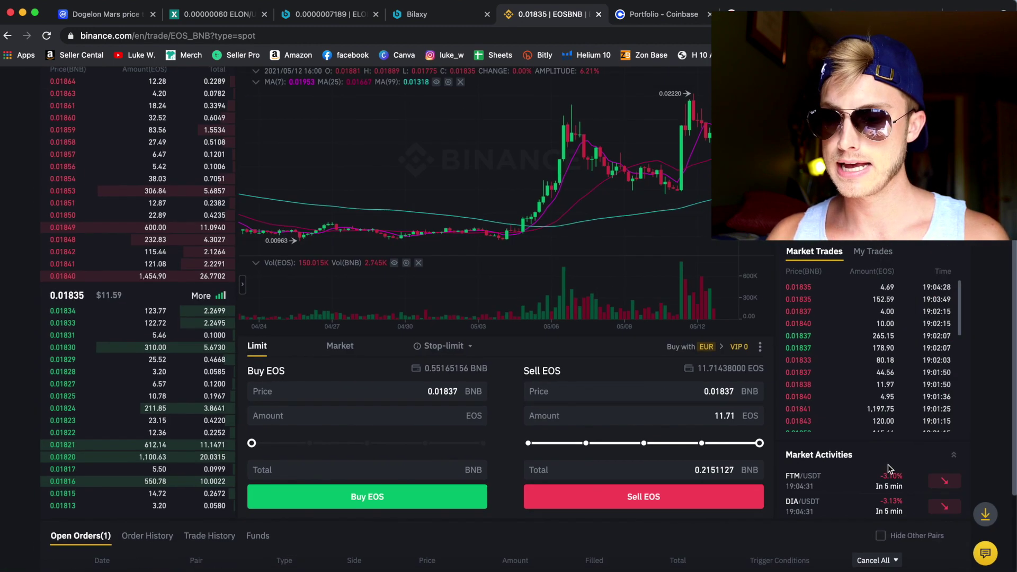
pyautogui.click(713, 470)
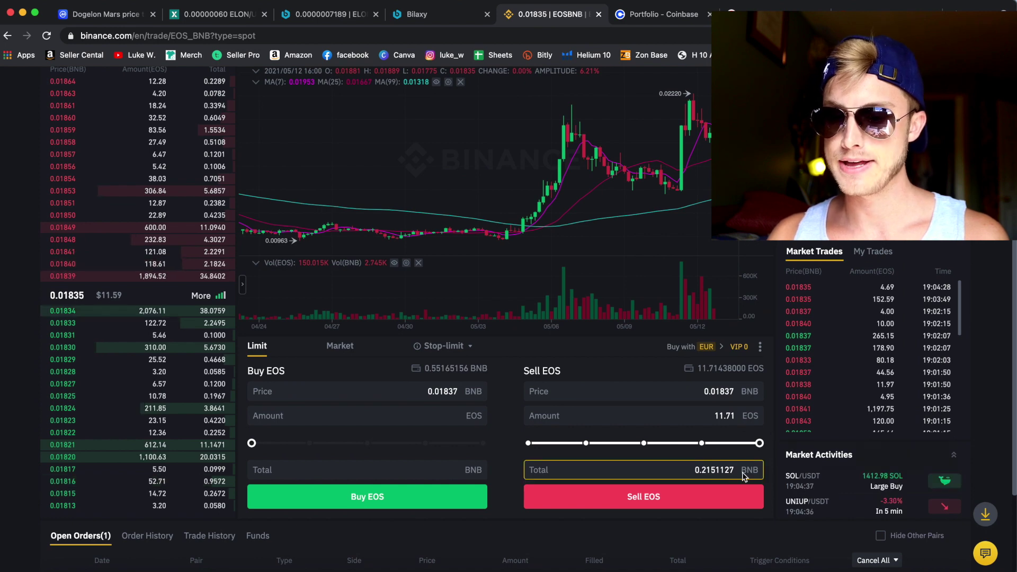
pyautogui.scroll(5, 742, 472)
pyautogui.scroll(-5, 624, 510)
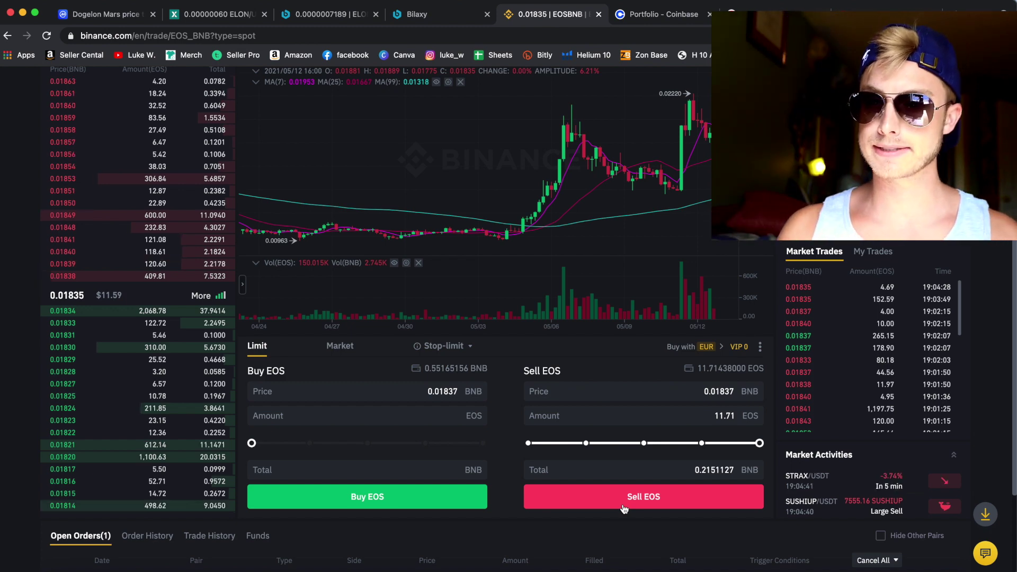
# Return from the trading page to the Fiat and Spot wallet.
pyautogui.scroll(5, 662, 318)
pyautogui.moveTo(715, 83)
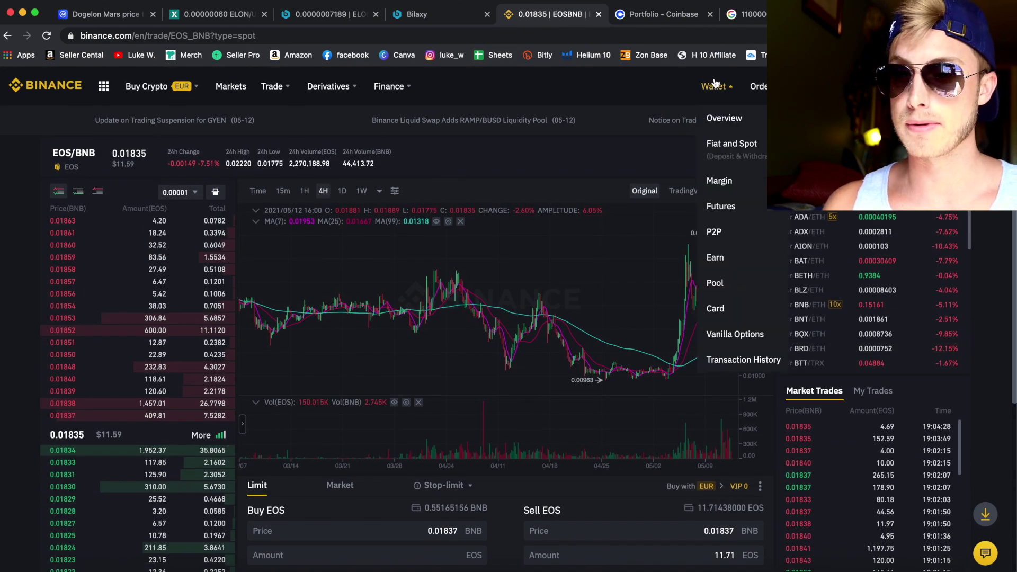
pyautogui.scroll(5, 716, 84)
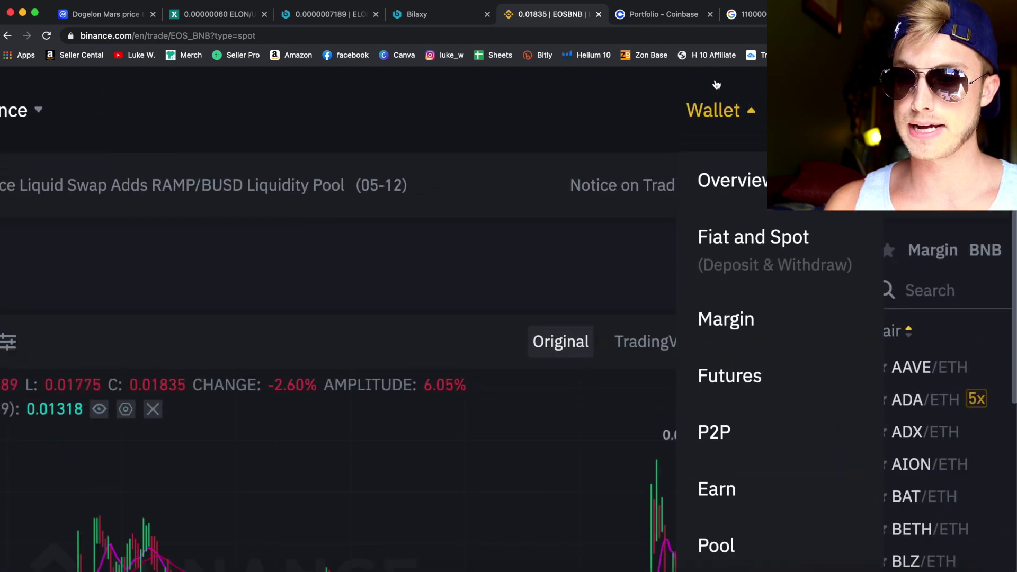
pyautogui.click(743, 266)
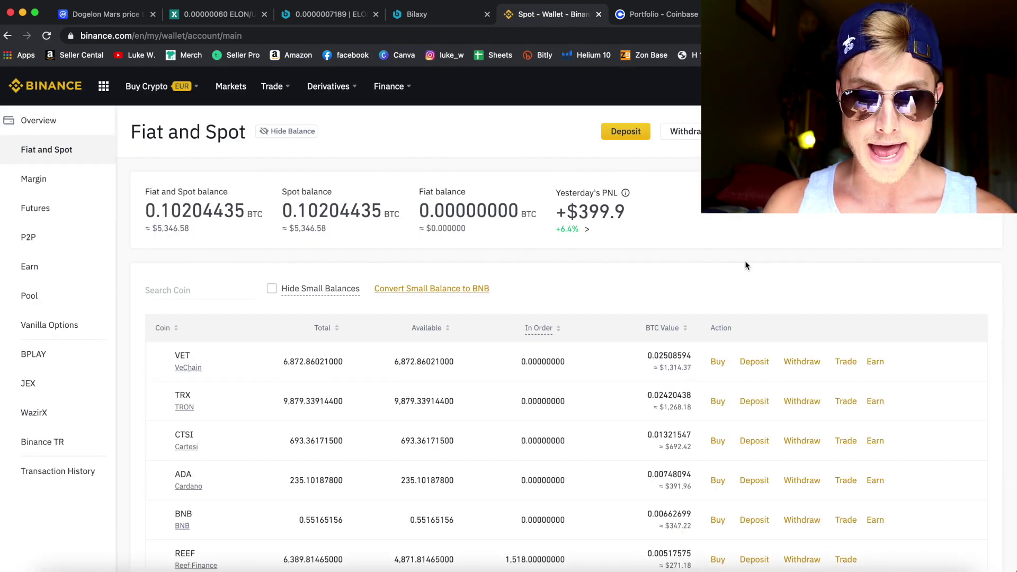
# Find BNB among the wallet coins and open its withdrawal form at the new address entry.
pyautogui.scroll(-1, 196, 369)
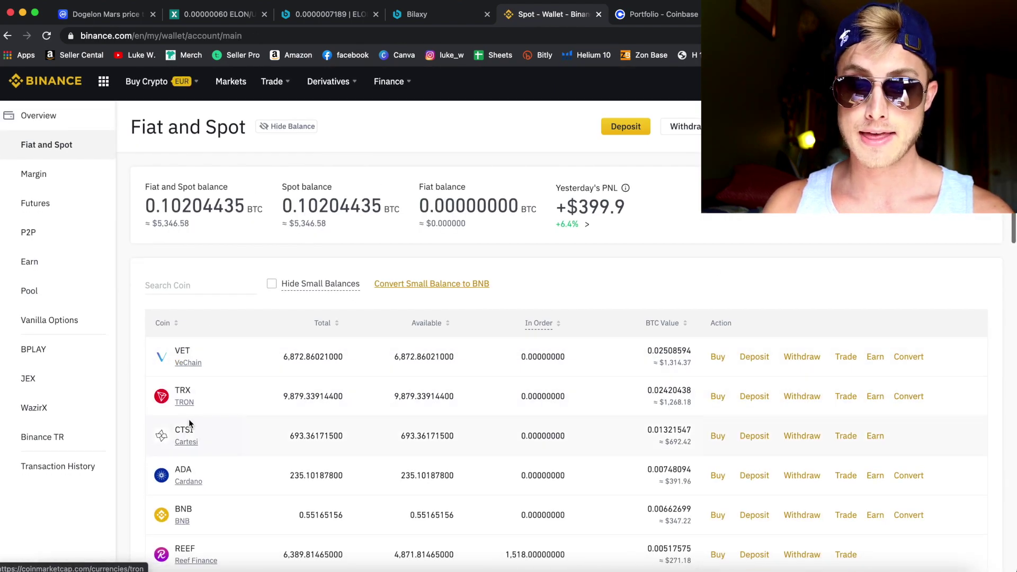
pyautogui.scroll(-2, 188, 424)
pyautogui.scroll(5, 437, 479)
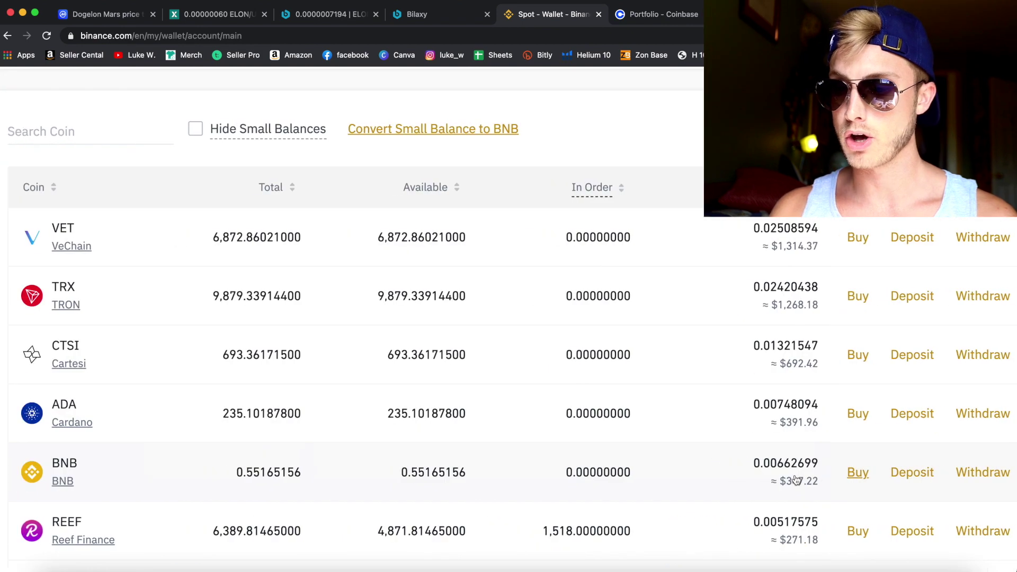
pyautogui.hscroll(1, 817, 475)
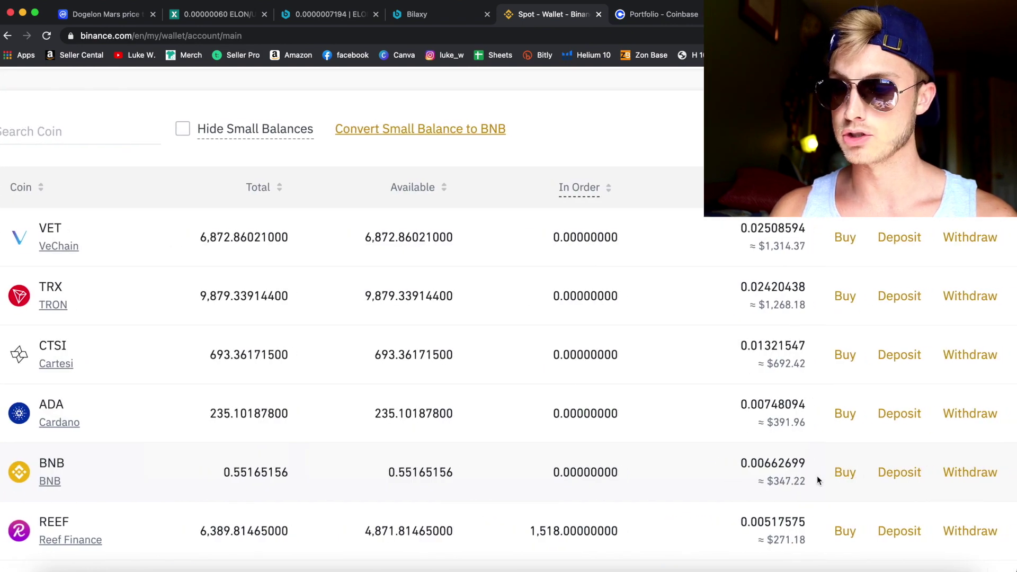
pyautogui.scroll(5, 966, 487)
pyautogui.click(963, 473)
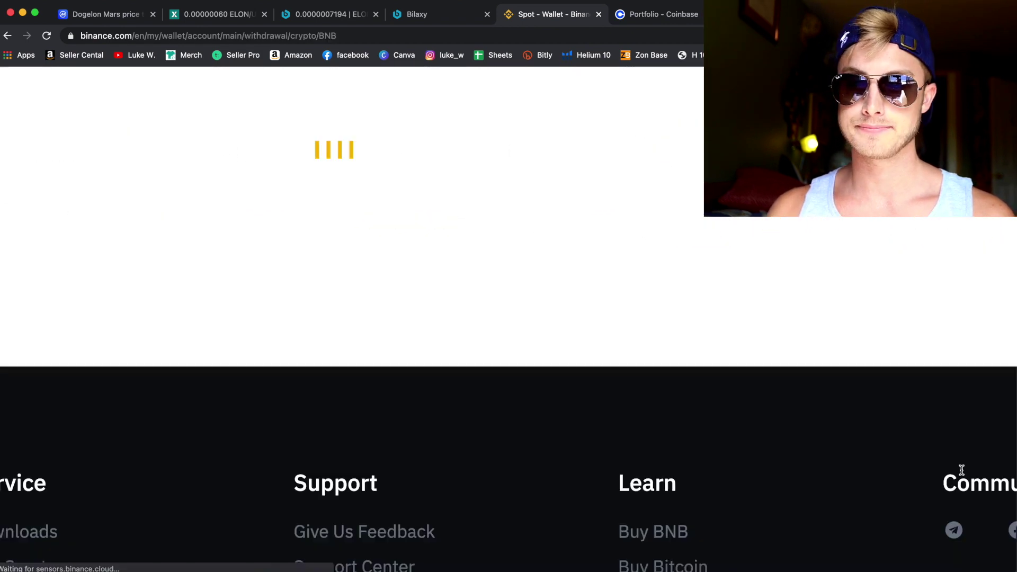
pyautogui.click(327, 267)
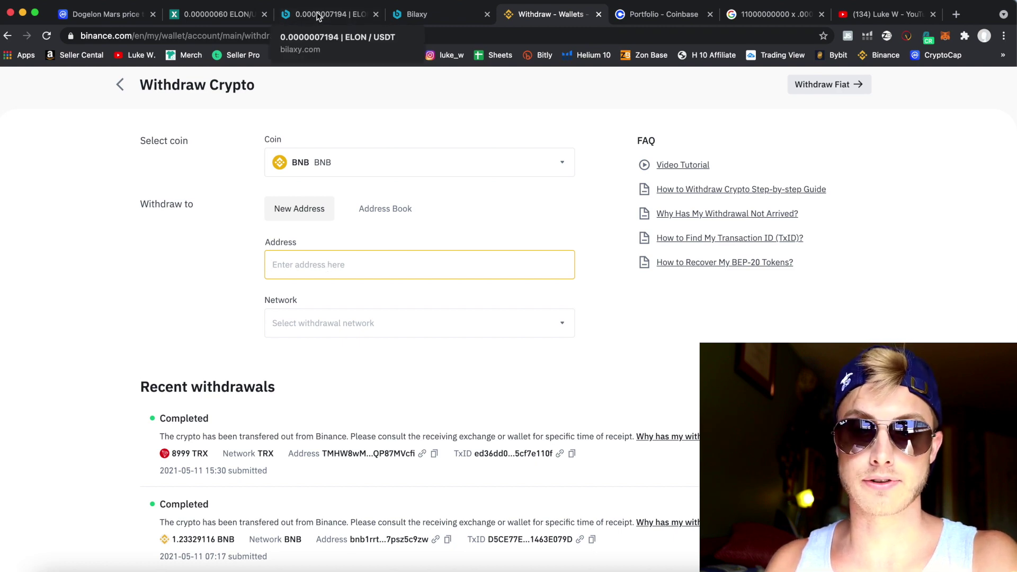
# Switch to Poloniex, find bnb among the wallet's deposit assets, and copy its deposit address.
pyautogui.click(200, 14)
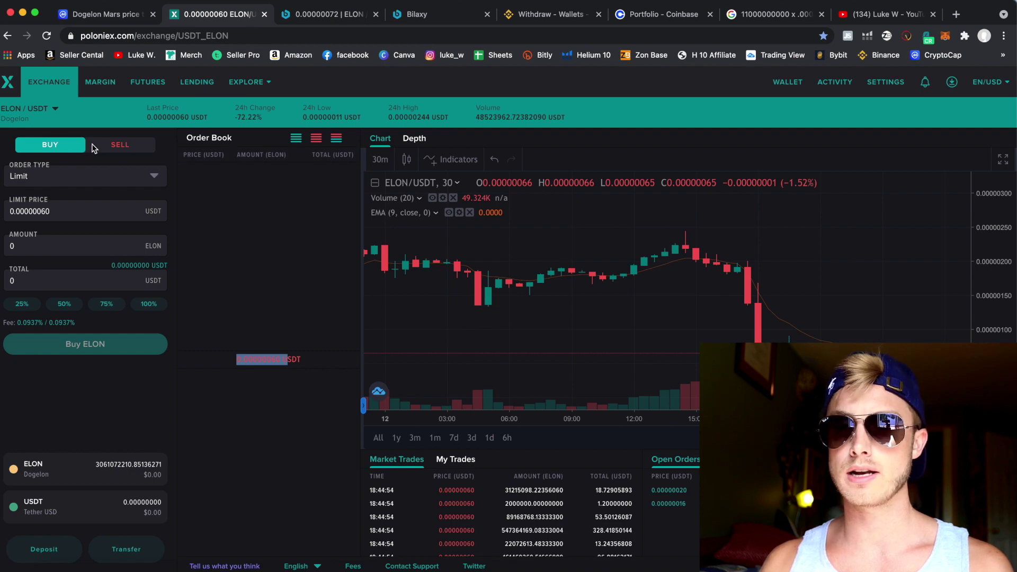
pyautogui.click(787, 85)
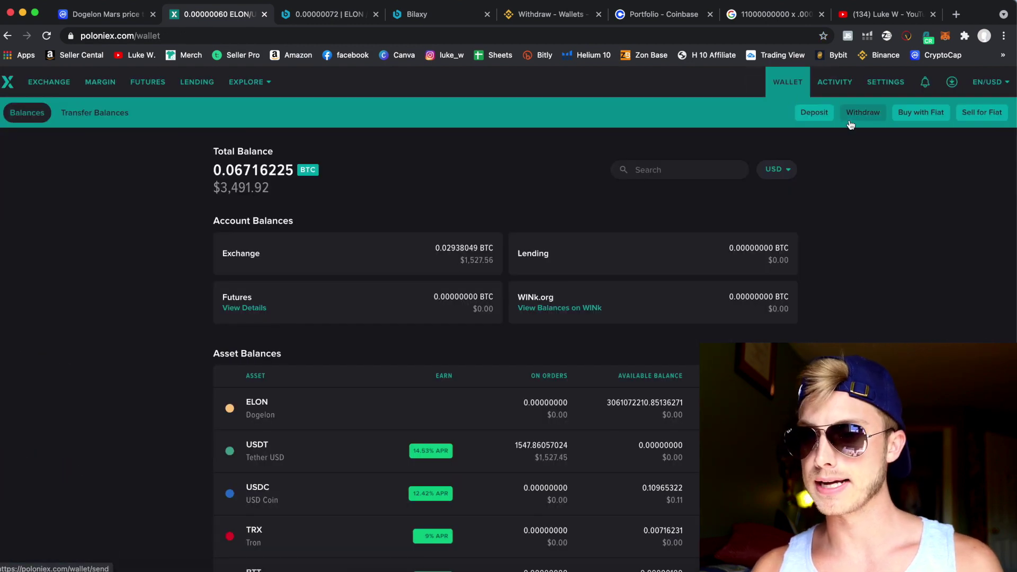
pyautogui.click(815, 112)
pyautogui.click(829, 173)
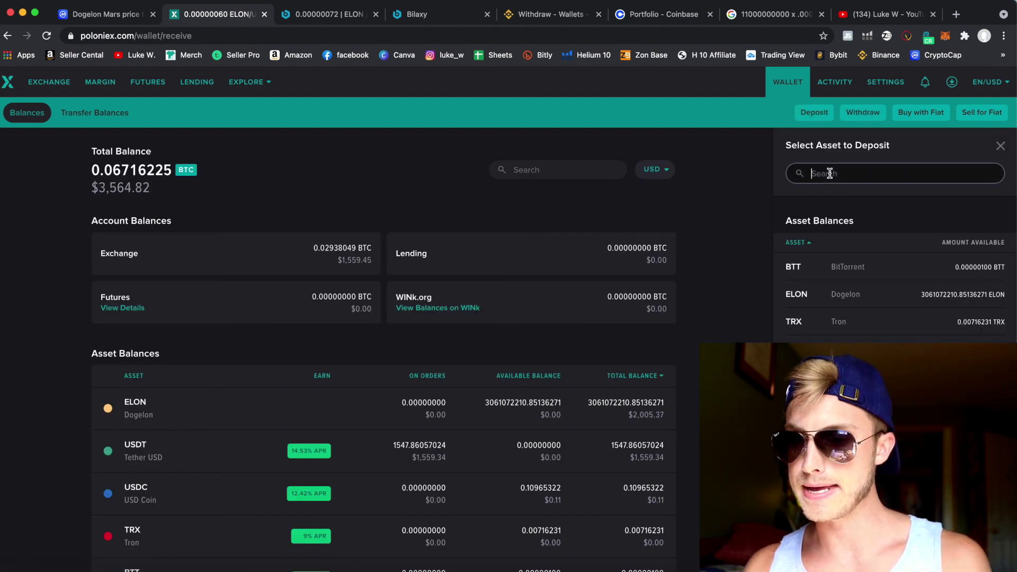
pyautogui.write('bnb')
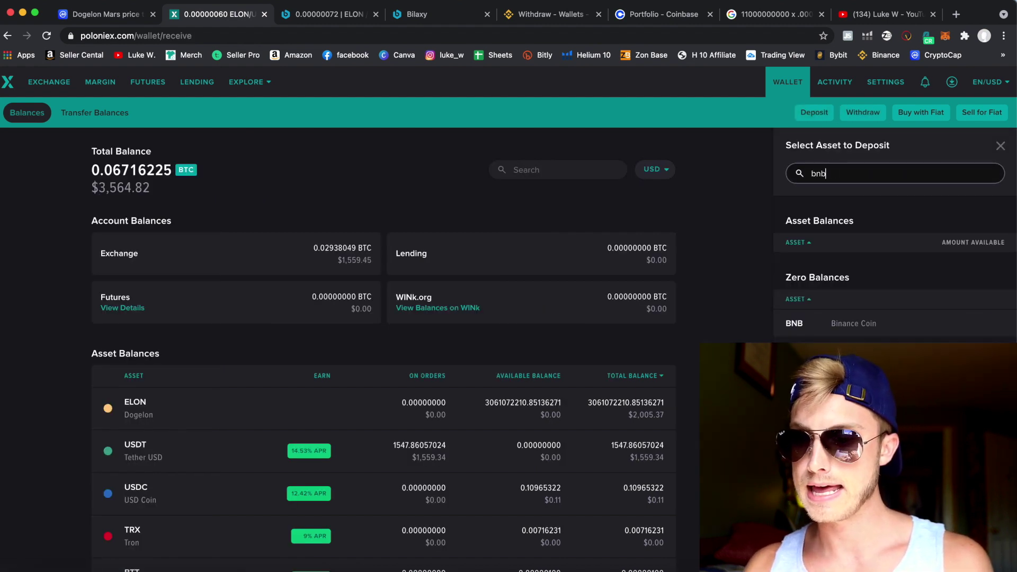
pyautogui.click(795, 323)
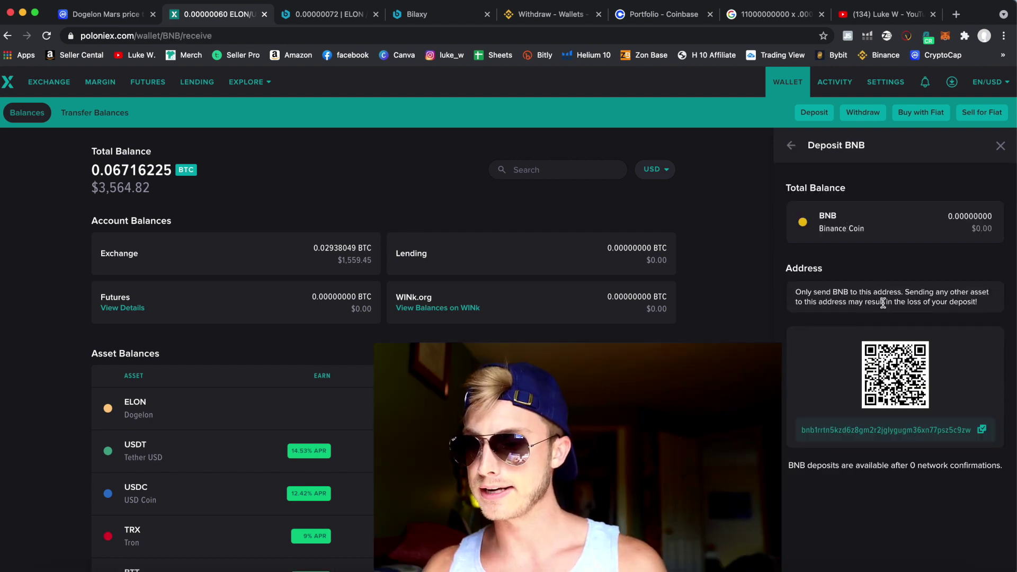
pyautogui.click(980, 430)
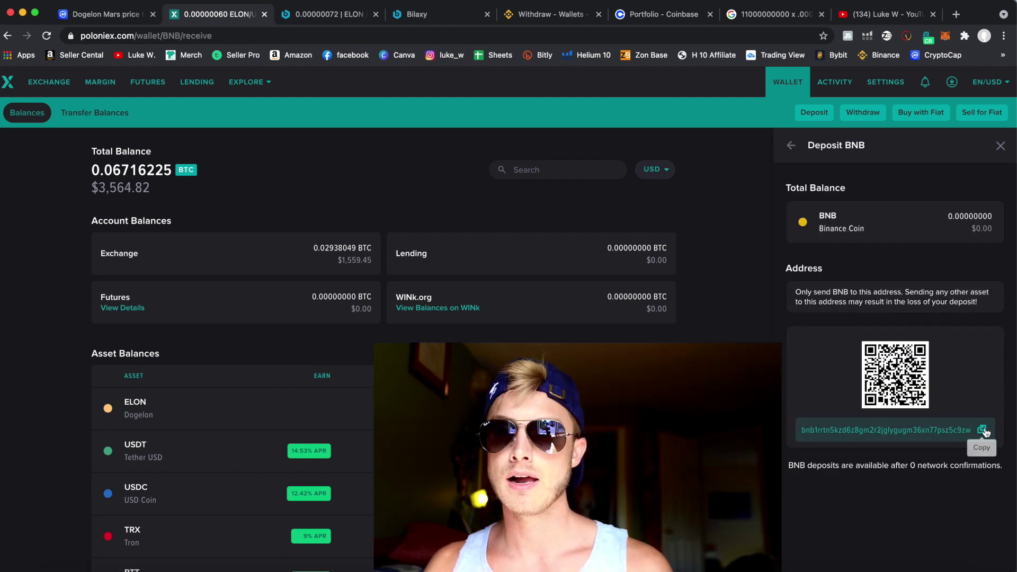
# On Binance, request a withdrawal of the maximum 0.55165156 BNB to the copied address over Binance Chain (BNB), without a memo.
pyautogui.click(554, 16)
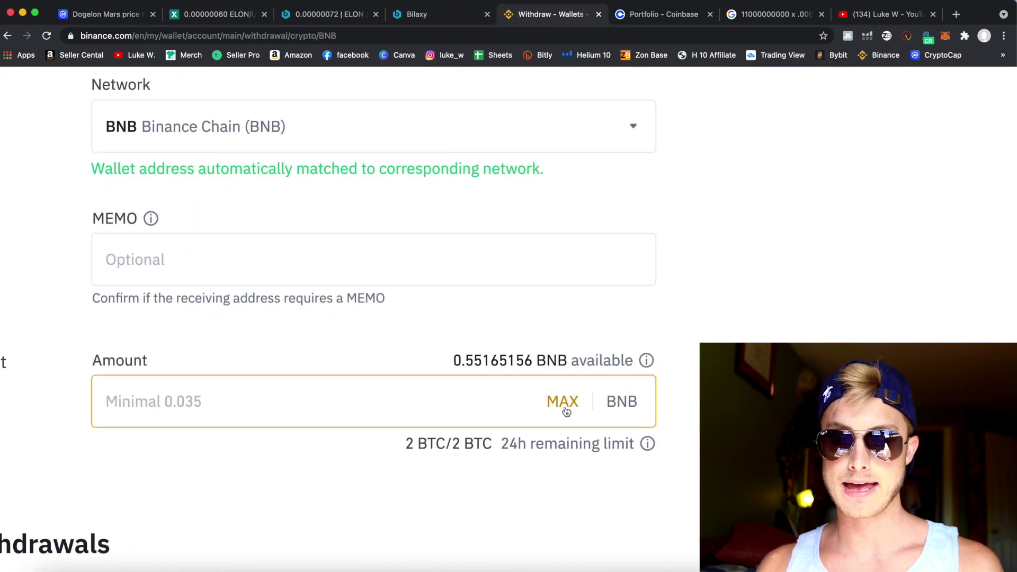
pyautogui.click(563, 404)
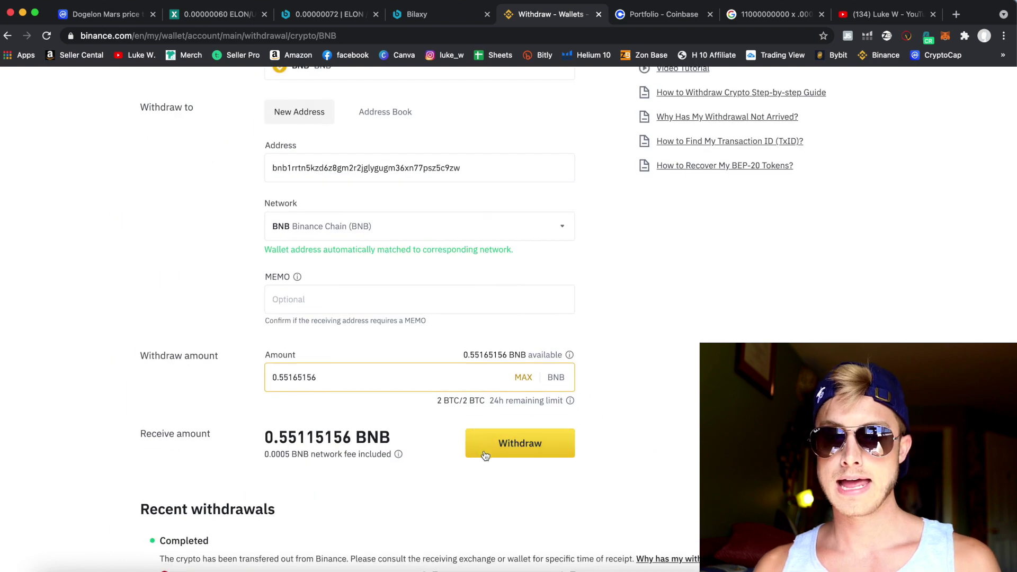
pyautogui.click(482, 449)
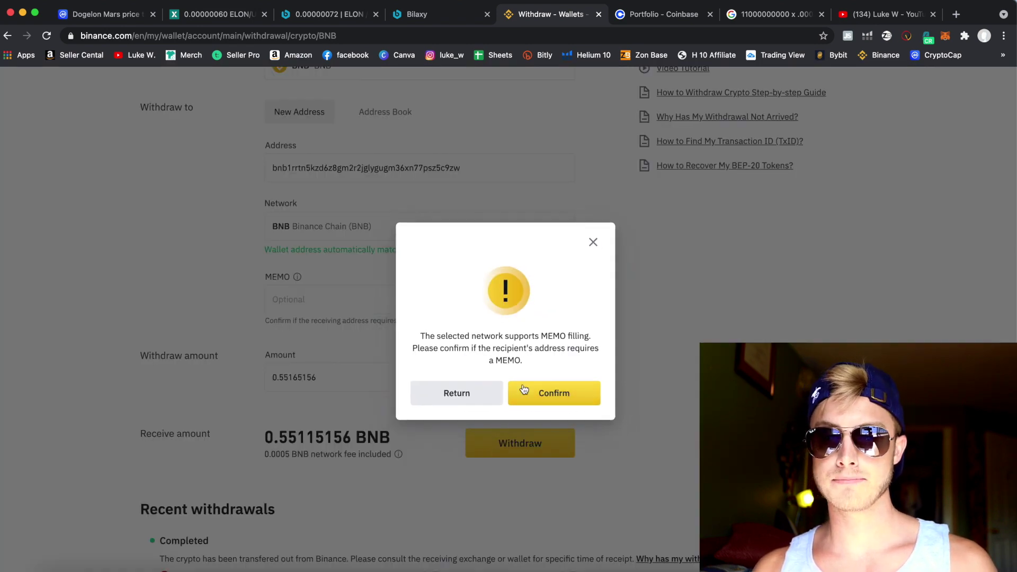
pyautogui.click(550, 400)
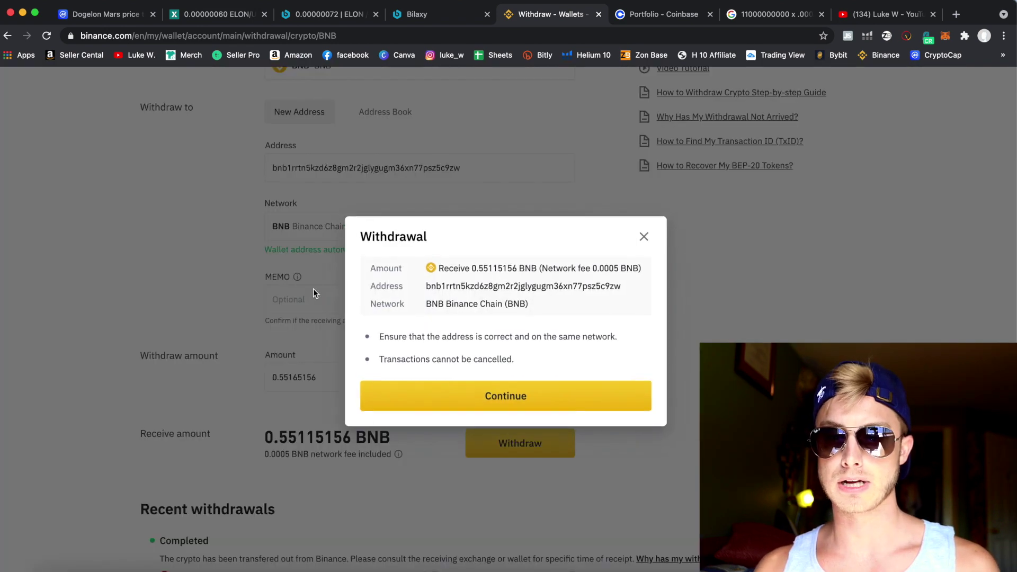
pyautogui.click(468, 399)
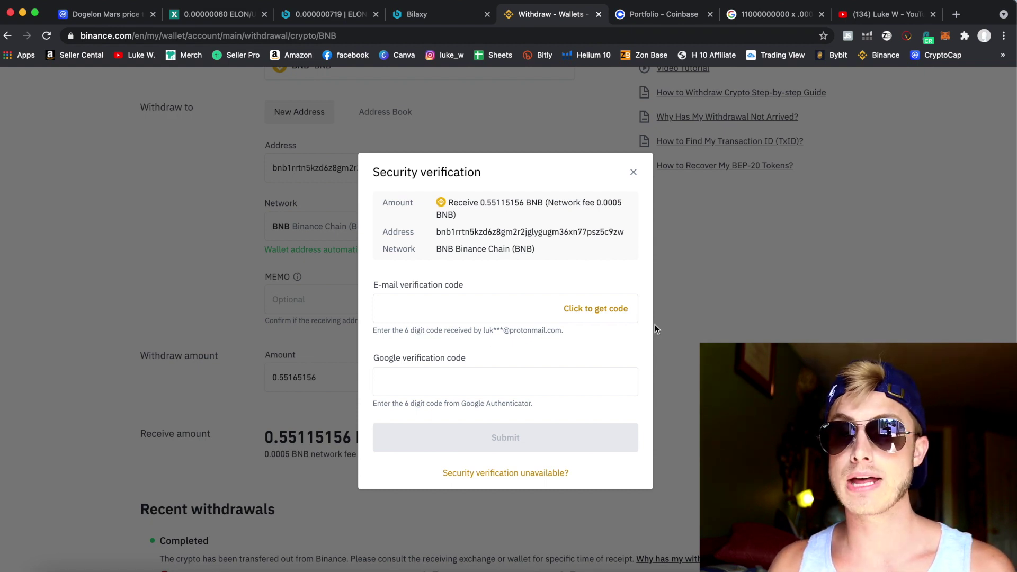
# Enter the Google verification code in the security verification and request the e-mail verification code.
pyautogui.click(423, 380)
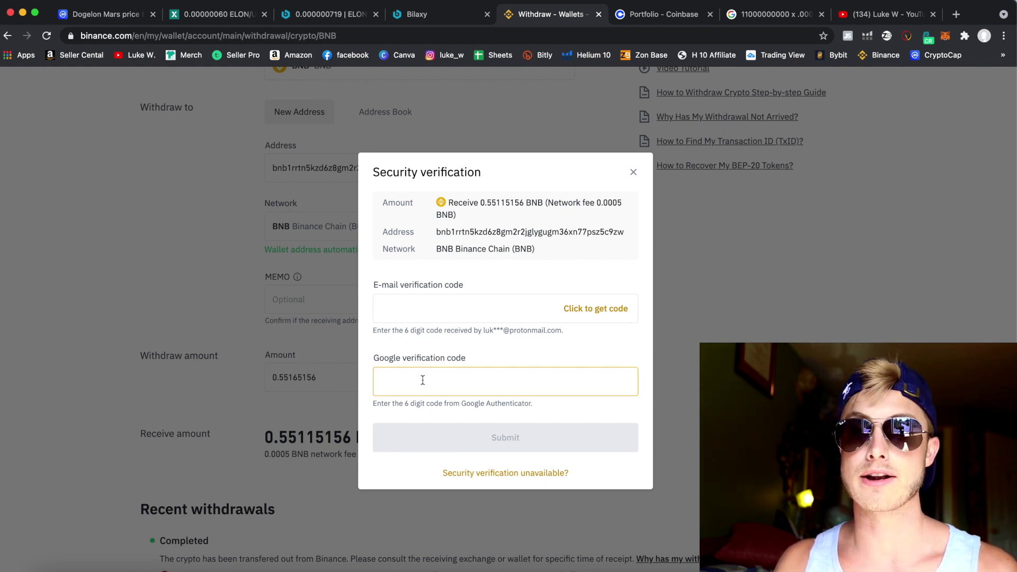
pyautogui.scroll(5, 423, 381)
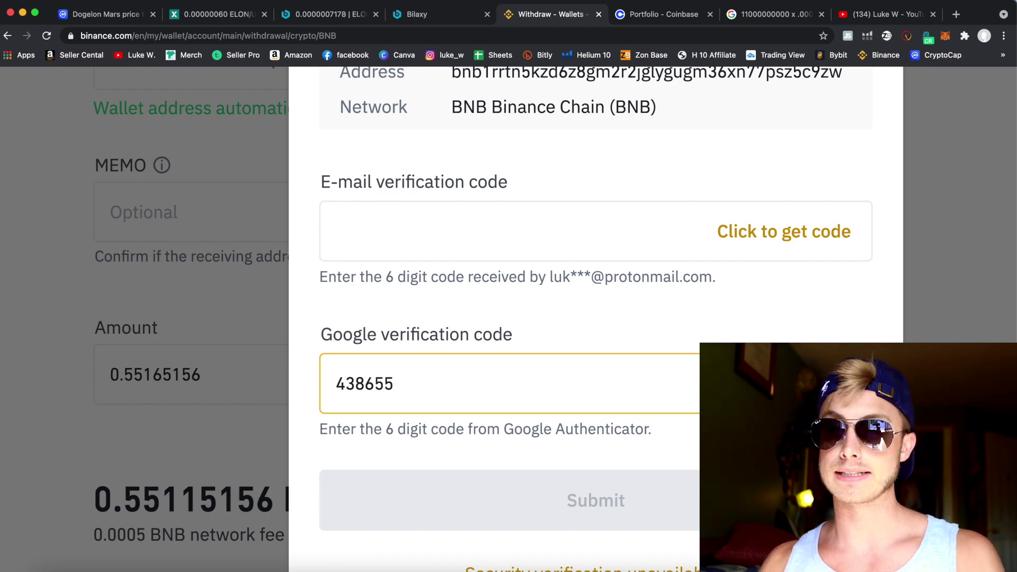
pyautogui.click(798, 236)
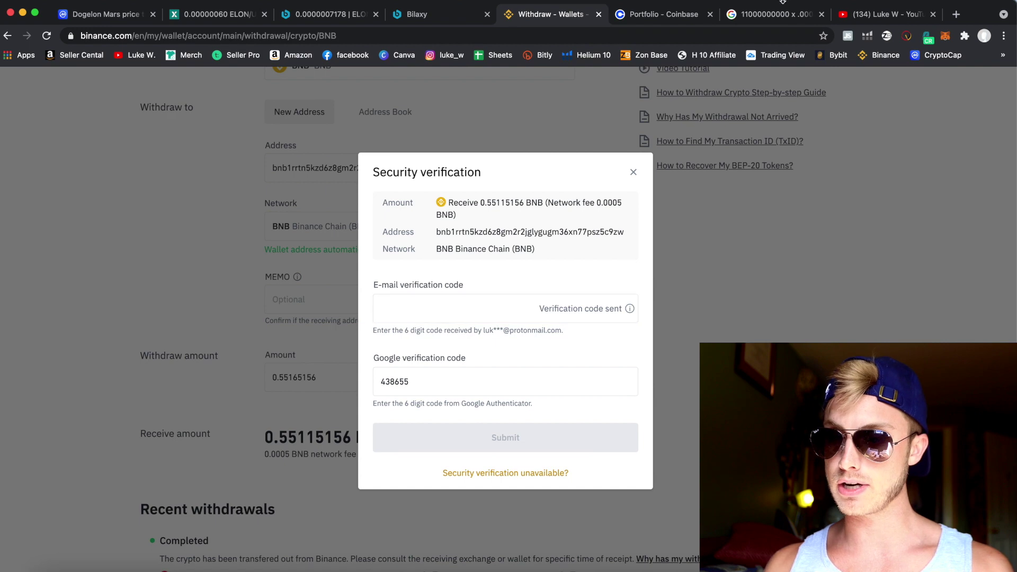
# Switch to the YouTube channel page and look through its uploaded videos, including the guide on using a VPN with Binance.
pyautogui.click(886, 14)
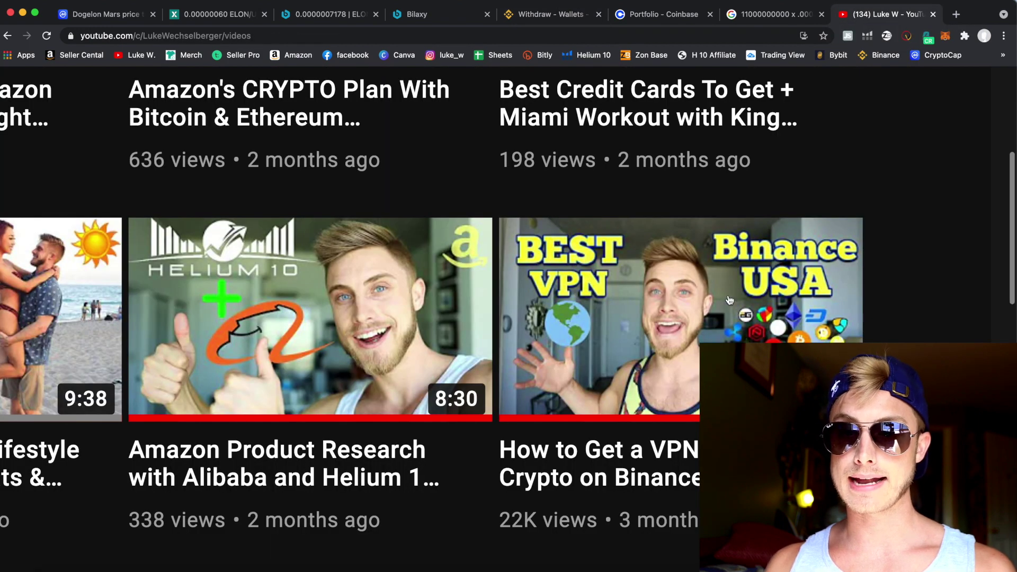
pyautogui.press('super+0')
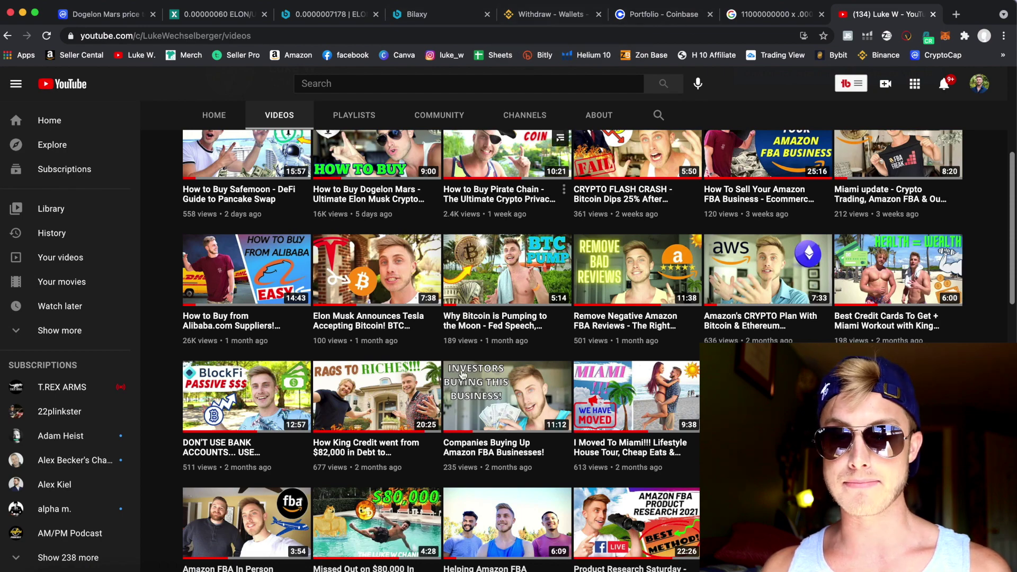
pyautogui.scroll(-10, 463, 375)
pyautogui.scroll(-3, 463, 375)
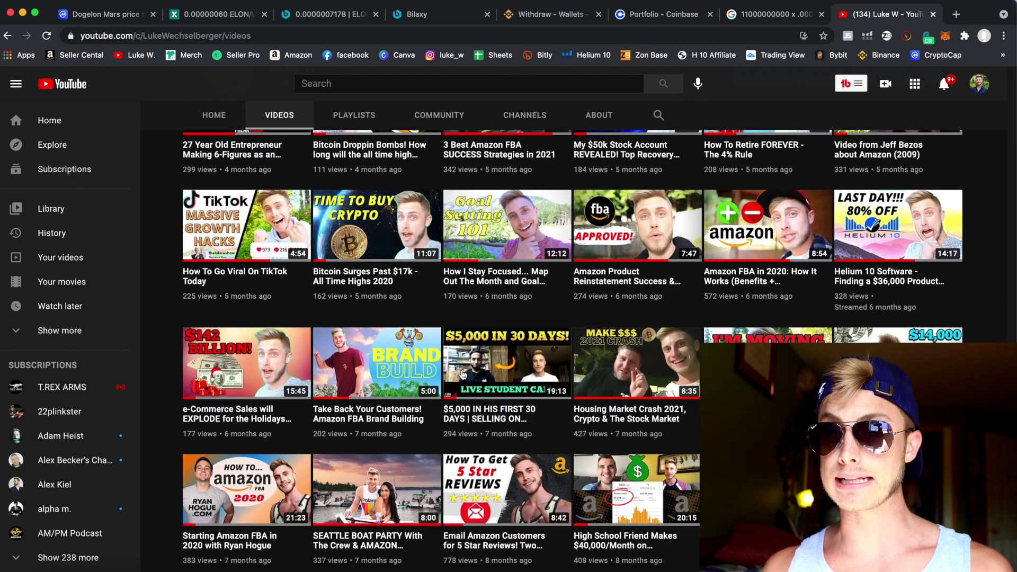
pyautogui.scroll(15, 463, 374)
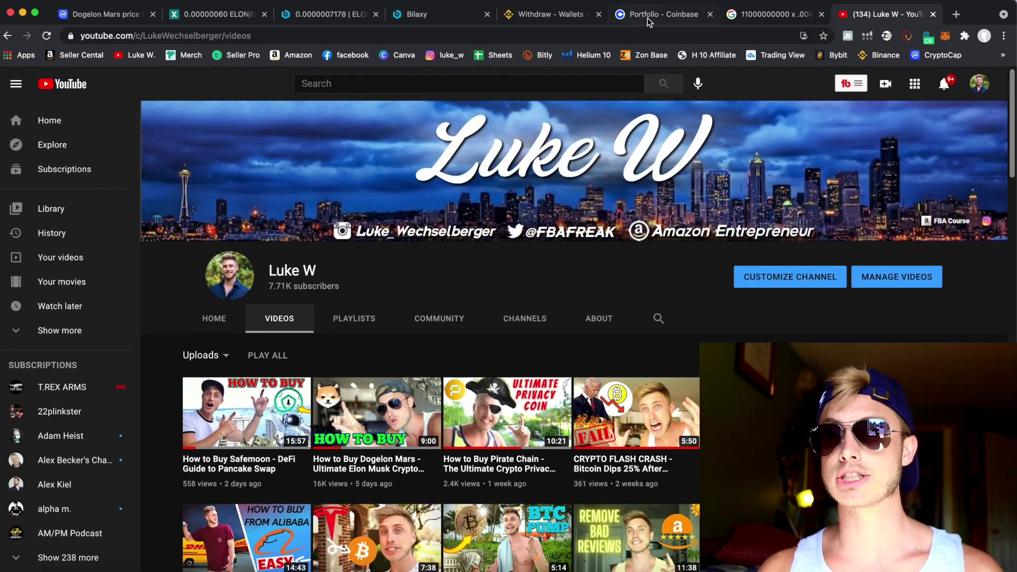
# Return to Binance and dismiss the security verification of the BNB withdrawal without submitting it.
pyautogui.click(551, 14)
pyautogui.click(570, 318)
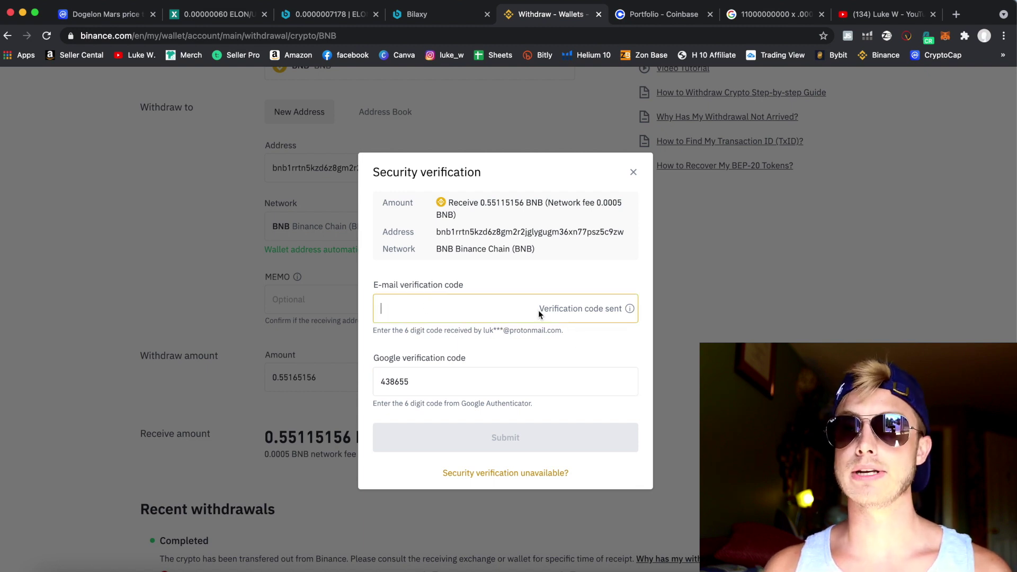
pyautogui.click(634, 175)
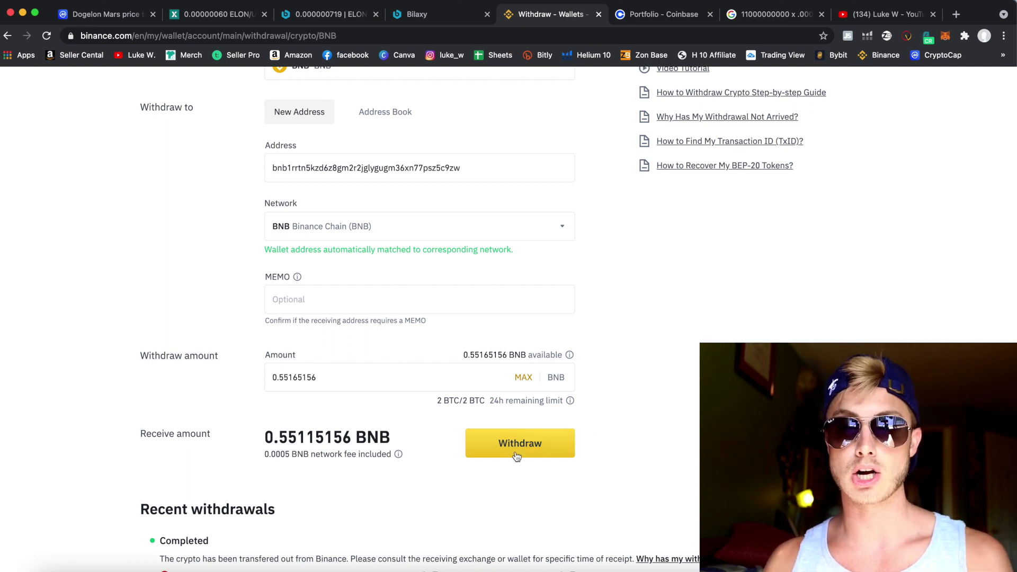
pyautogui.scroll(3, 518, 443)
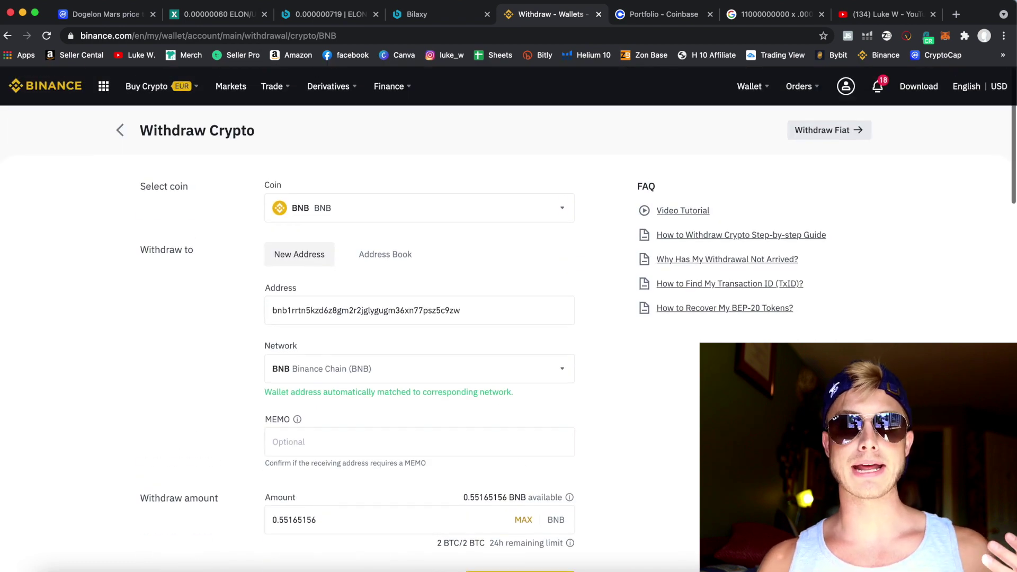
# Switch to Poloniex and review the wallet's account and asset balances.
pyautogui.click(217, 11)
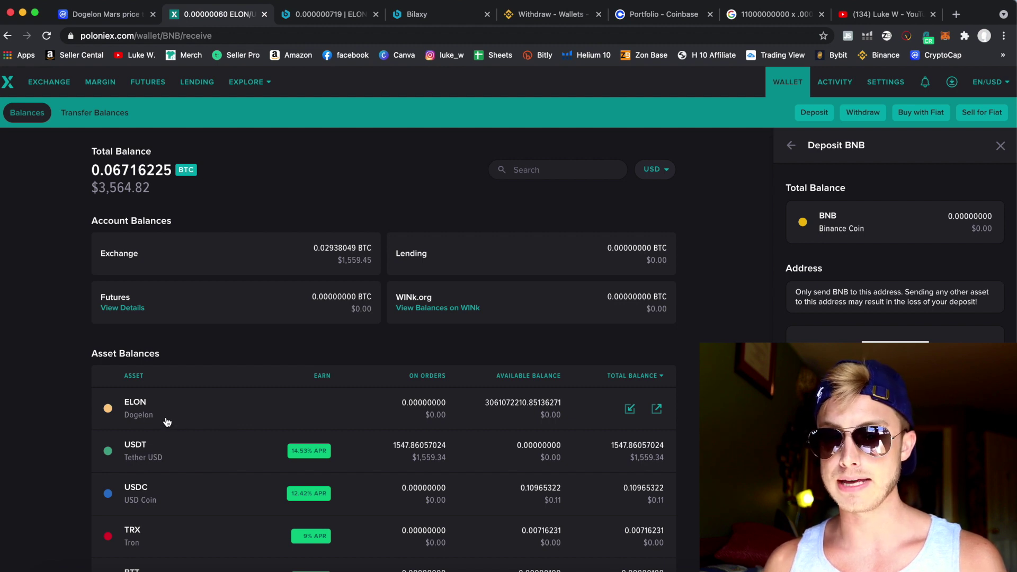
pyautogui.scroll(-2, 230, 465)
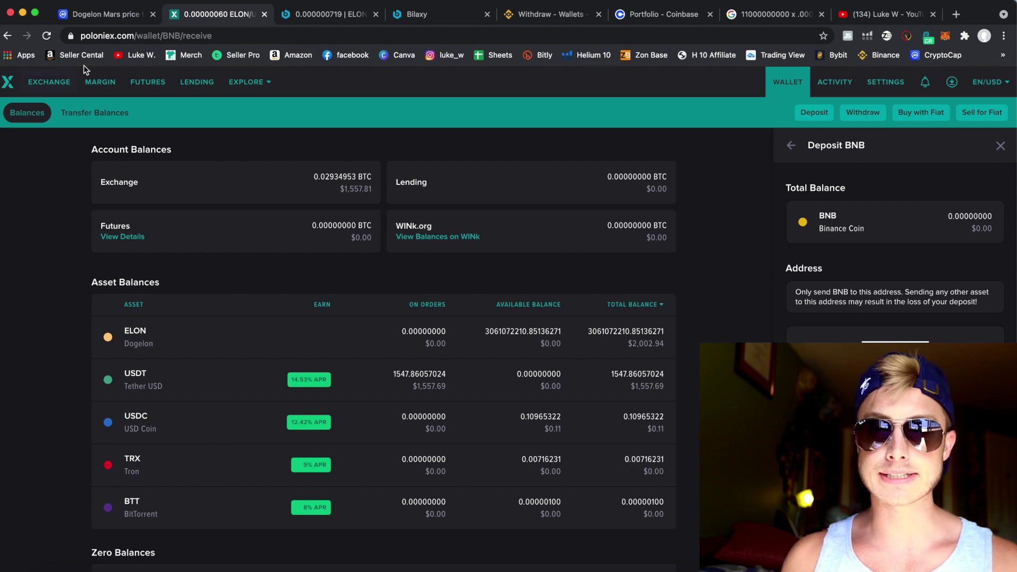
# Switch to Bilaxy, open the account balances, and check the USDT entry and the trading pairs offered for Binance Coin.
pyautogui.click(318, 14)
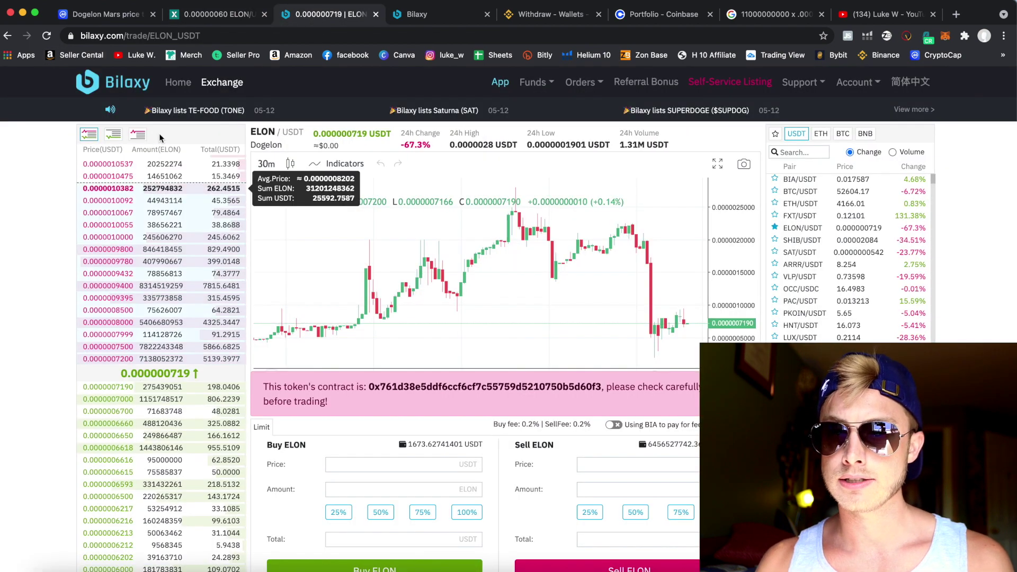
pyautogui.click(533, 84)
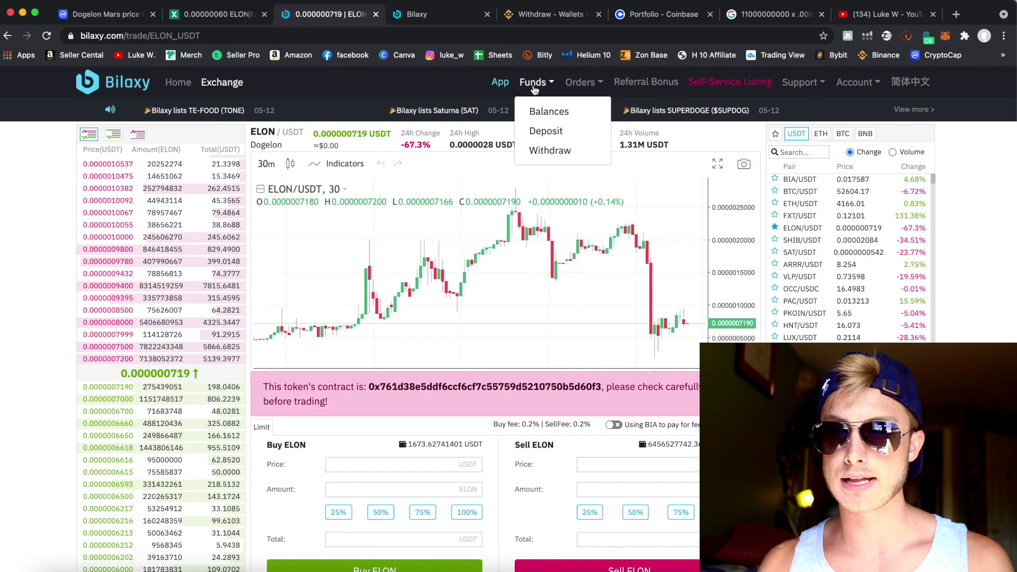
pyautogui.click(548, 110)
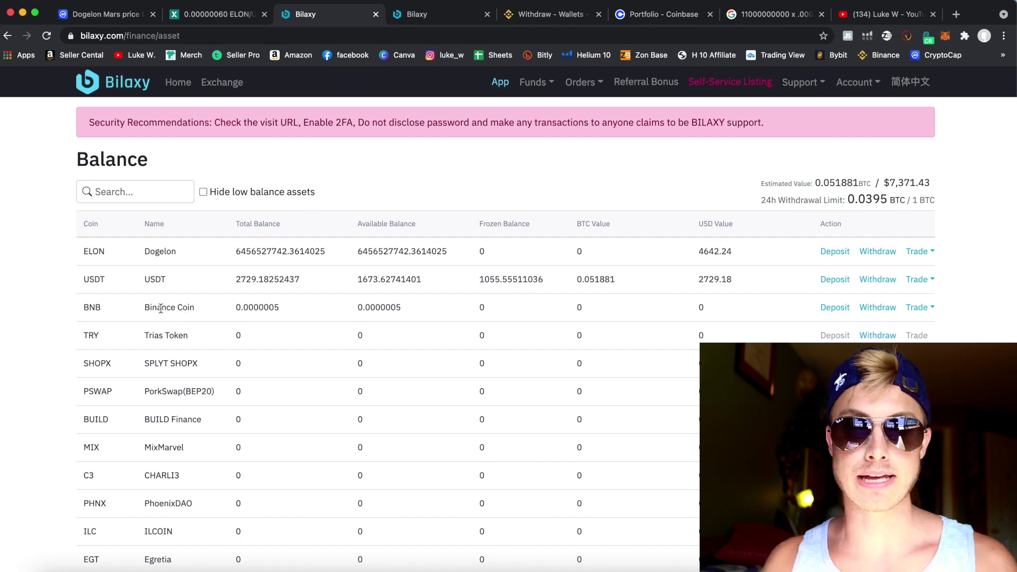
pyautogui.doubleClick(155, 279)
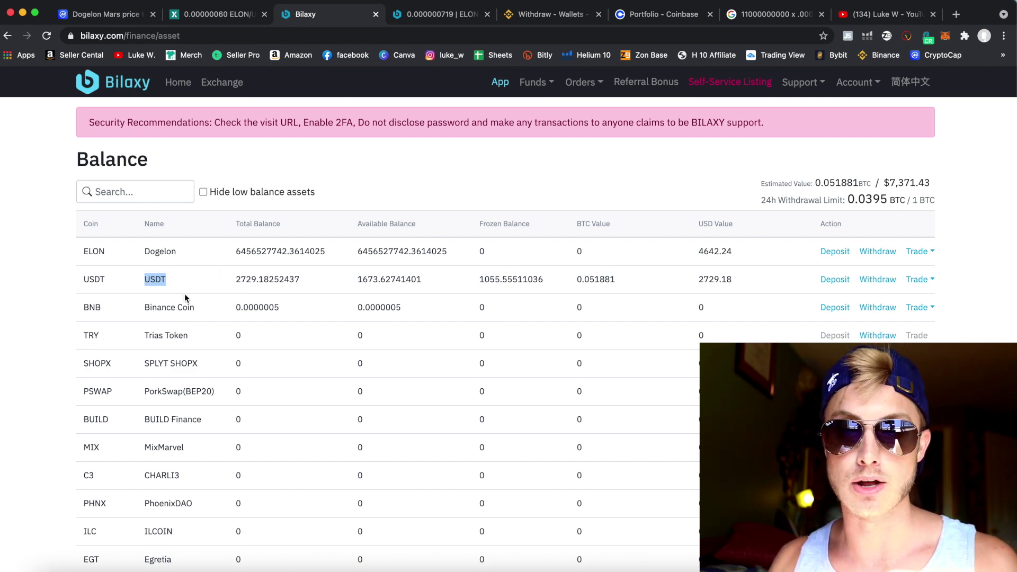
pyautogui.scroll(3, 162, 256)
pyautogui.scroll(-3, 162, 256)
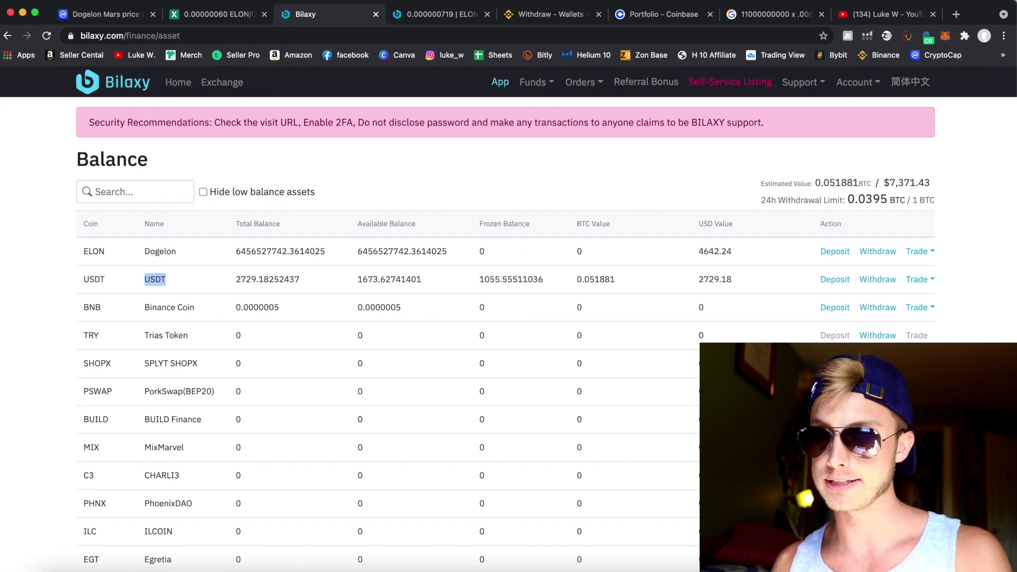
pyautogui.click(926, 307)
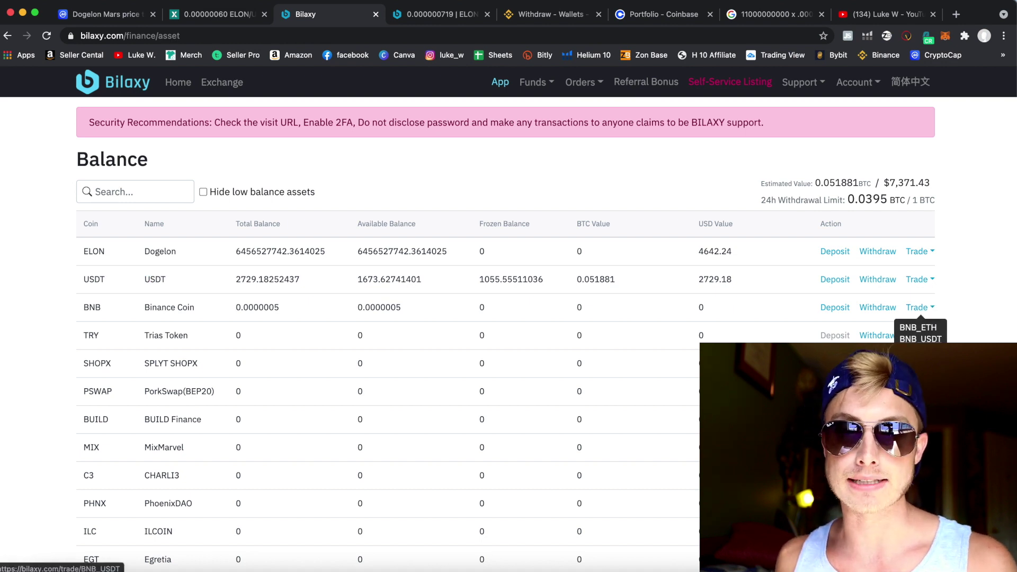
# Switch back to Poloniex and open its exchange page, enlarged for easier reading.
pyautogui.click(201, 14)
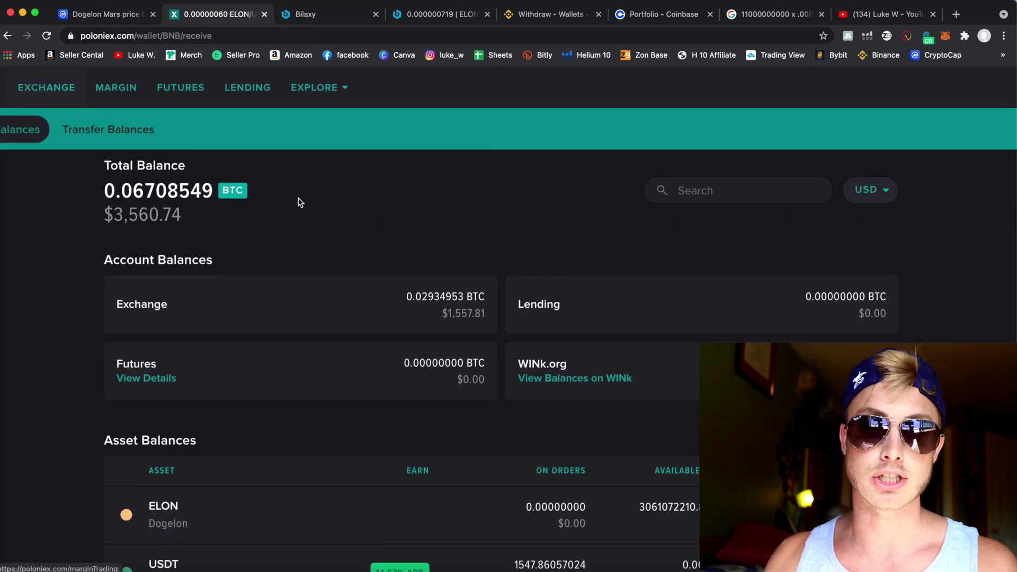
pyautogui.press('super+equal')
pyautogui.press('super+equal')
pyautogui.press('super+equal')
pyautogui.press('super+equal')
pyautogui.press('super+equal')
pyautogui.press('super+equal')
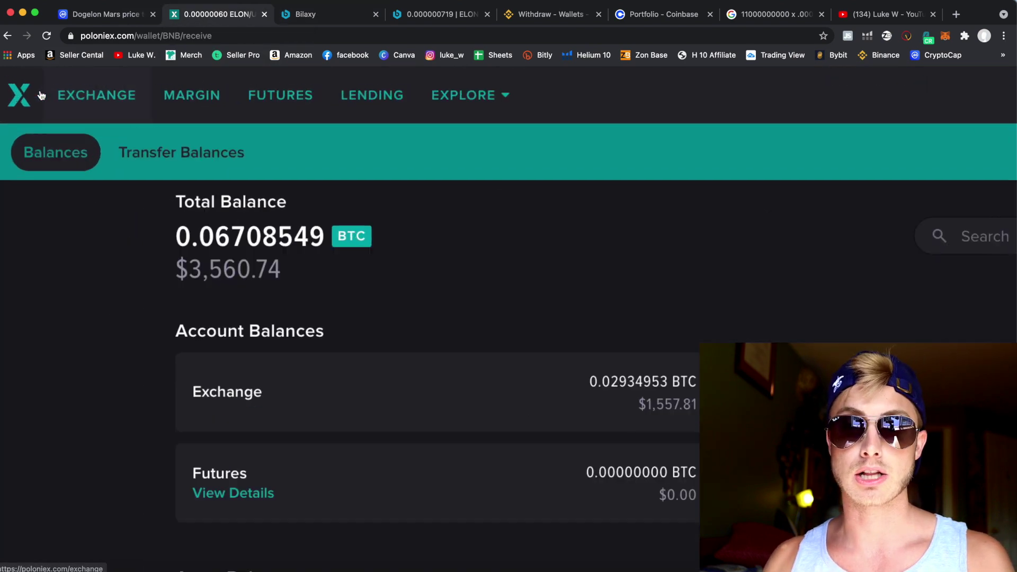
pyautogui.click(64, 97)
pyautogui.press('super+equal')
pyautogui.press('super+equal')
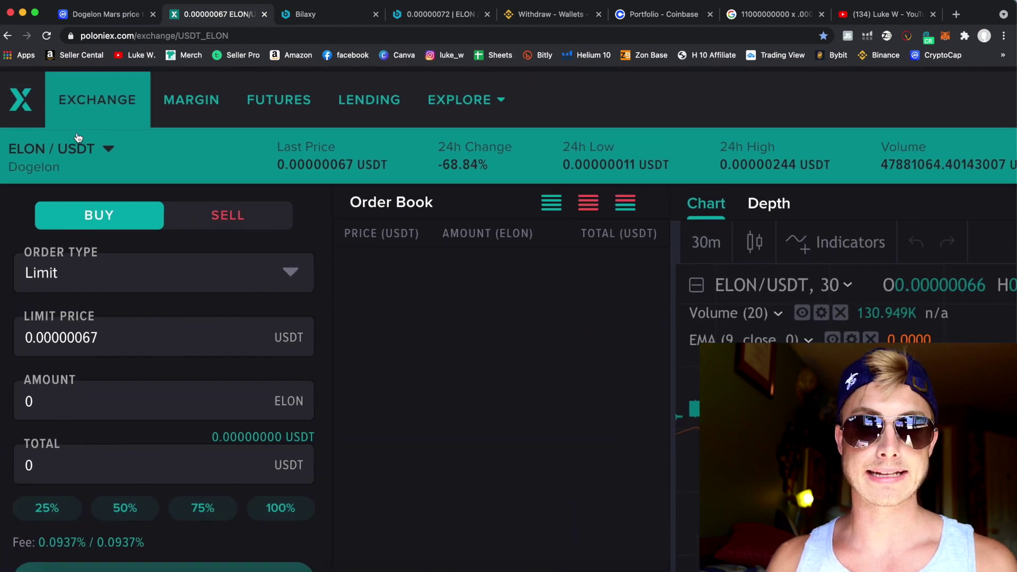
# Search the exchange's trading pairs for bnb and open the BNB/USDT market.
pyautogui.click(49, 154)
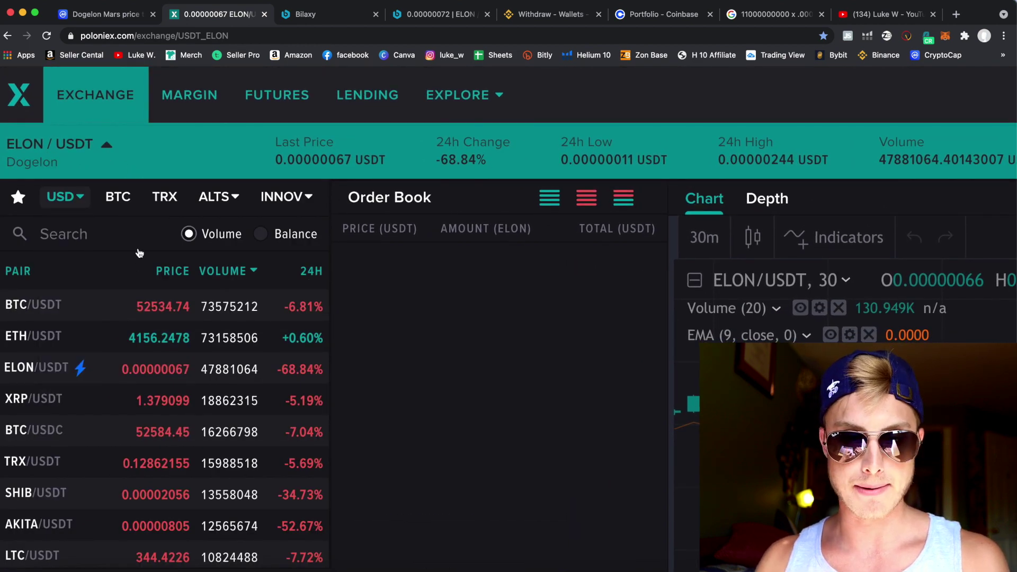
pyautogui.click(92, 234)
pyautogui.write('bnb')
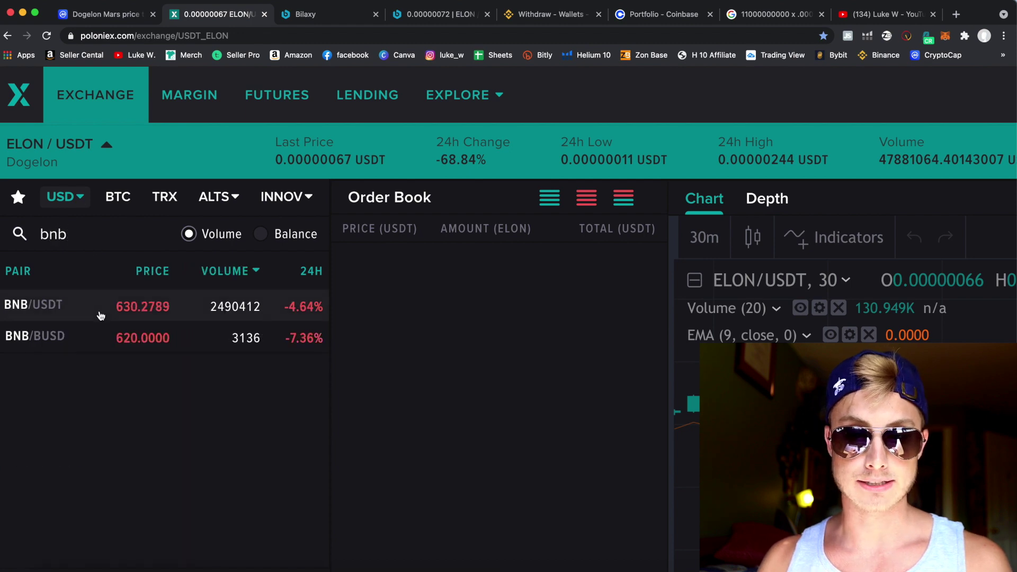
pyautogui.click(45, 312)
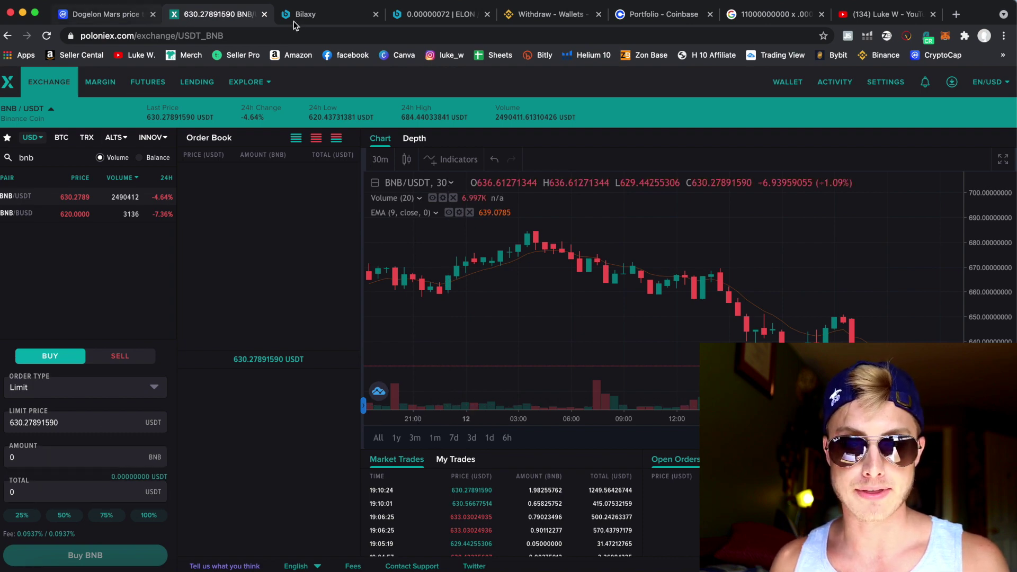
# Switch to Bilaxy and open the BNB_USDT market from the Binance Coin balance entry.
pyautogui.click(327, 15)
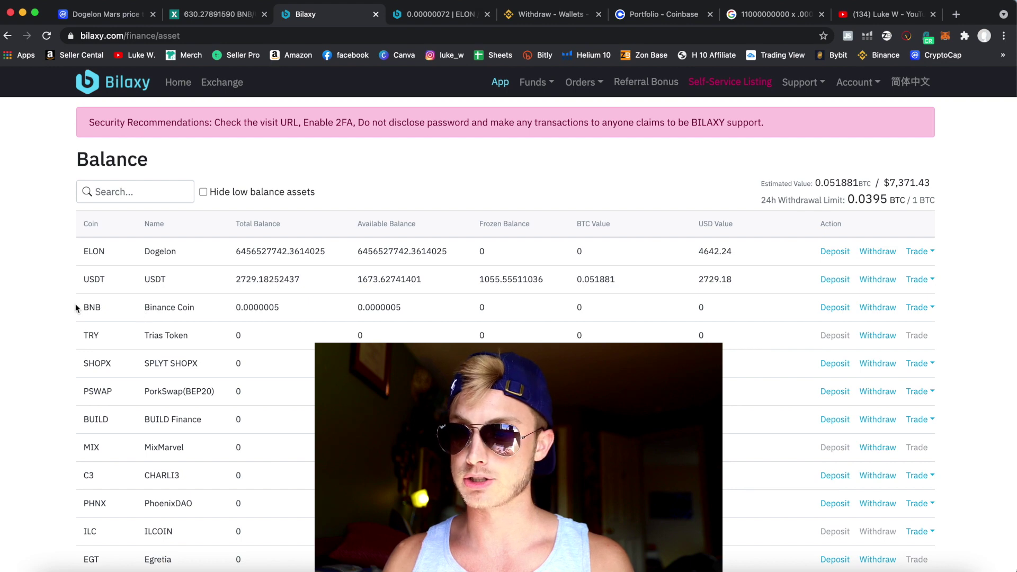
pyautogui.moveTo(75, 304); pyautogui.dragTo(224, 307)
pyautogui.click(920, 307)
pyautogui.scroll(5, 916, 311)
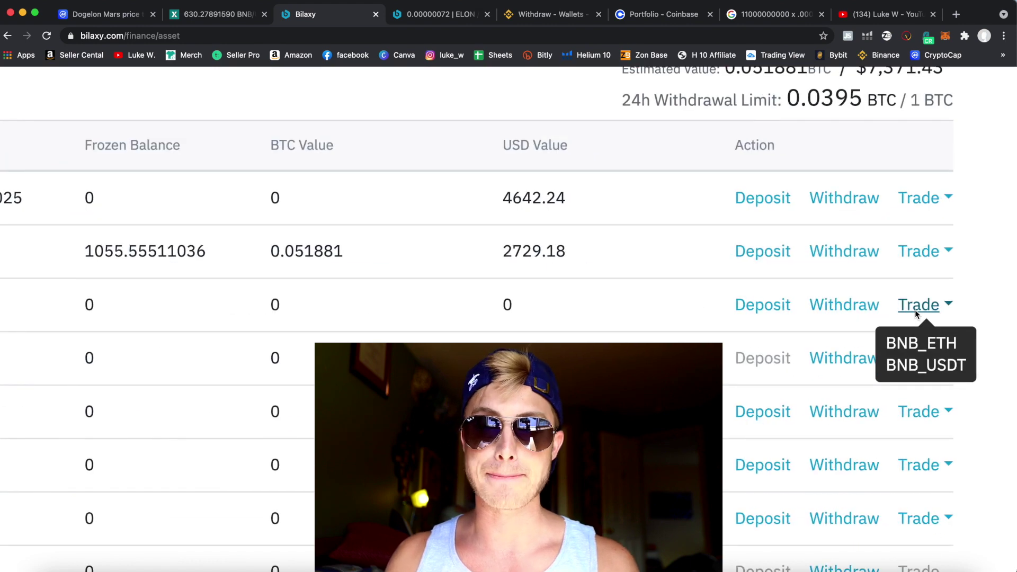
pyautogui.click(919, 367)
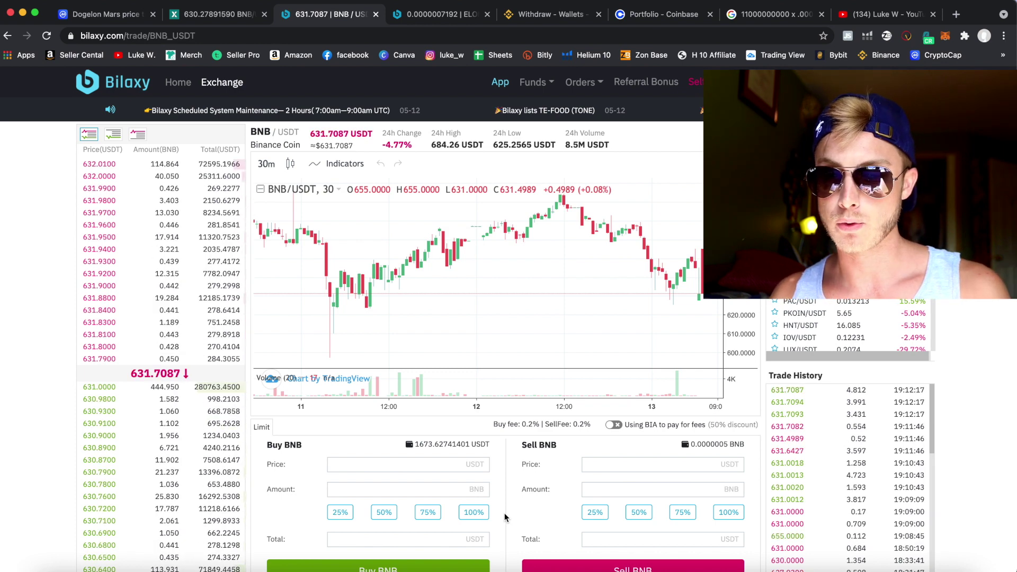
# Fill in the Sell BNB limit order with 100% of the available BNB and the copied market price 631.7087 USDT.
pyautogui.scroll(-1, 572, 467)
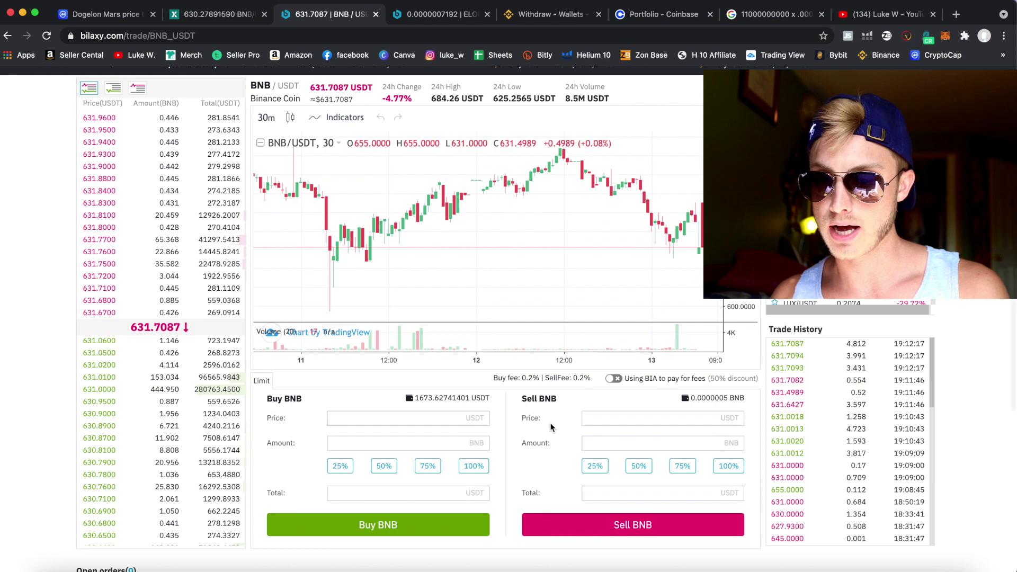
pyautogui.click(717, 466)
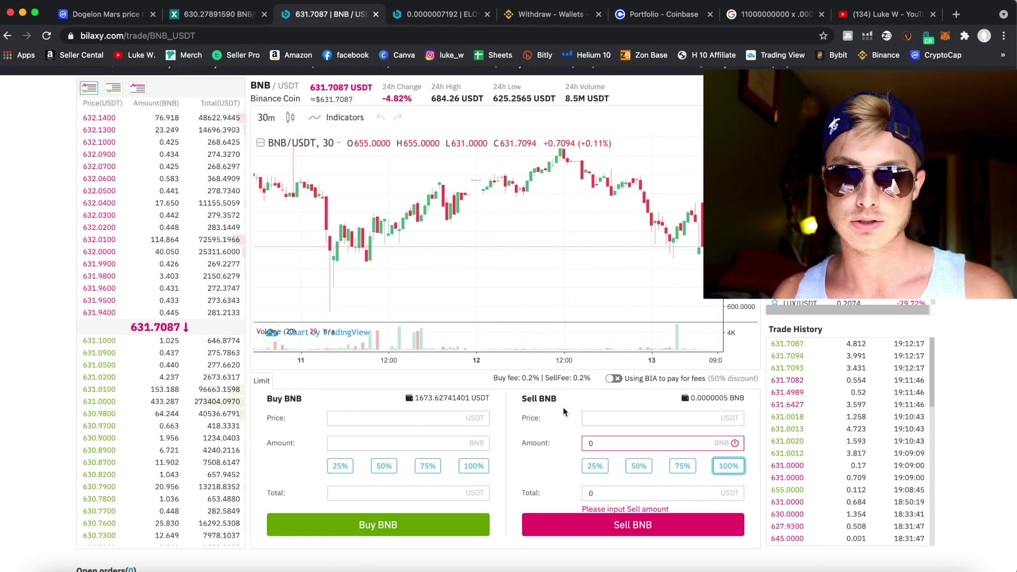
pyautogui.scroll(1, 564, 411)
pyautogui.doubleClick(158, 360)
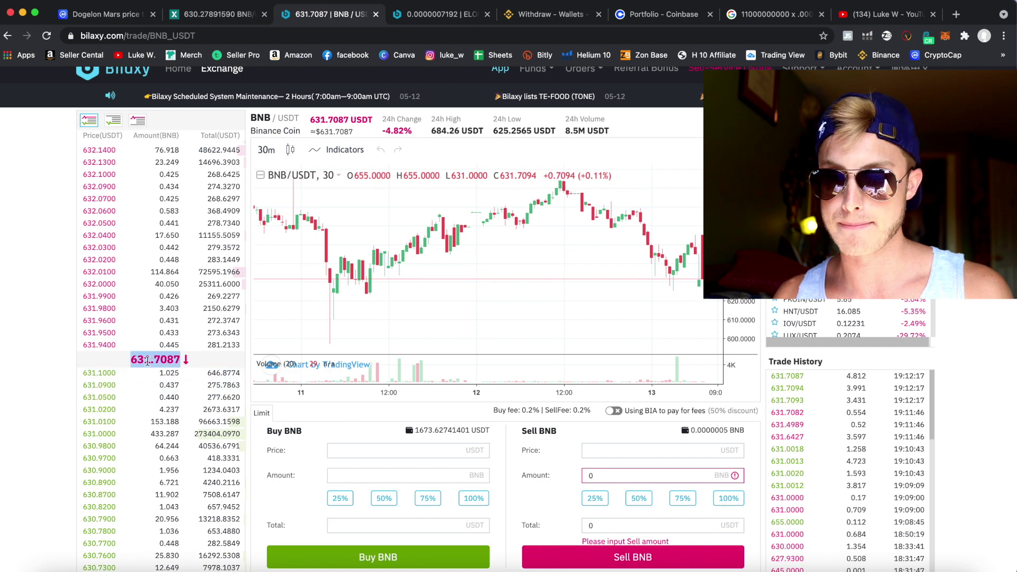
pyautogui.rightClick(158, 361)
pyautogui.click(166, 388)
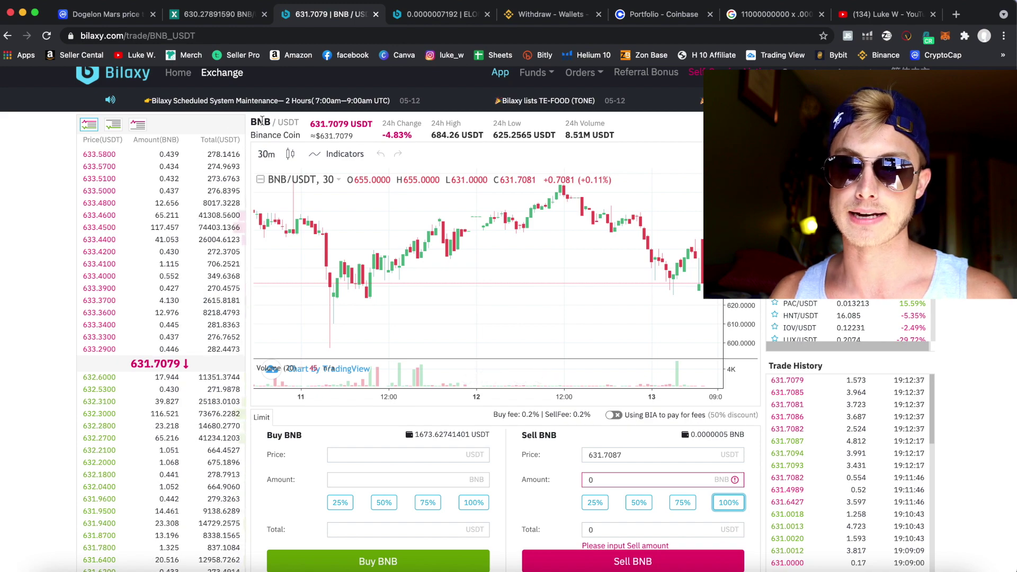
pyautogui.scroll(5, 281, 125)
pyautogui.scroll(-5, 281, 125)
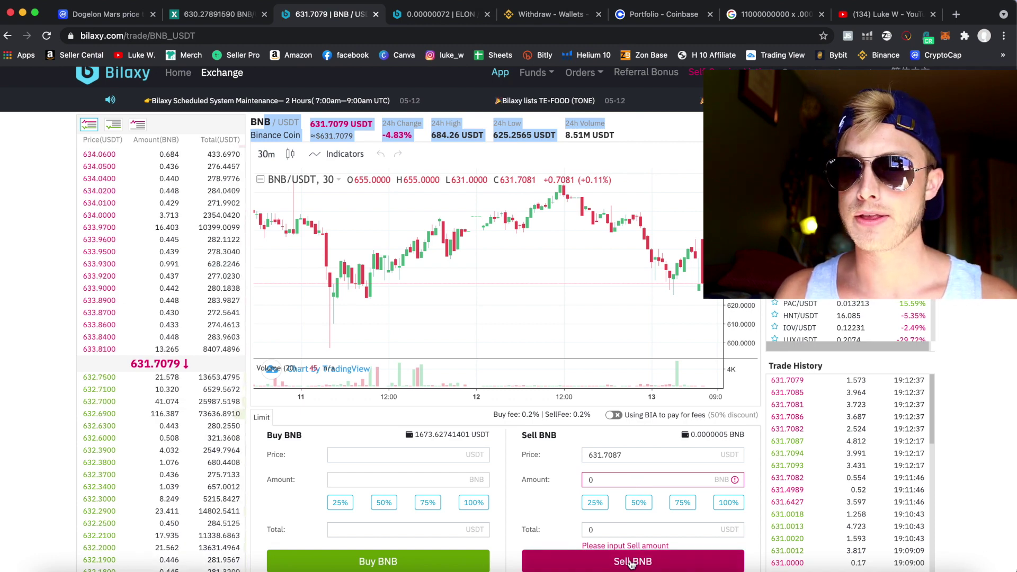
# Open the Bilaxy account balances again and examine the total USDT balance.
pyautogui.scroll(1, 215, 119)
pyautogui.moveTo(535, 82)
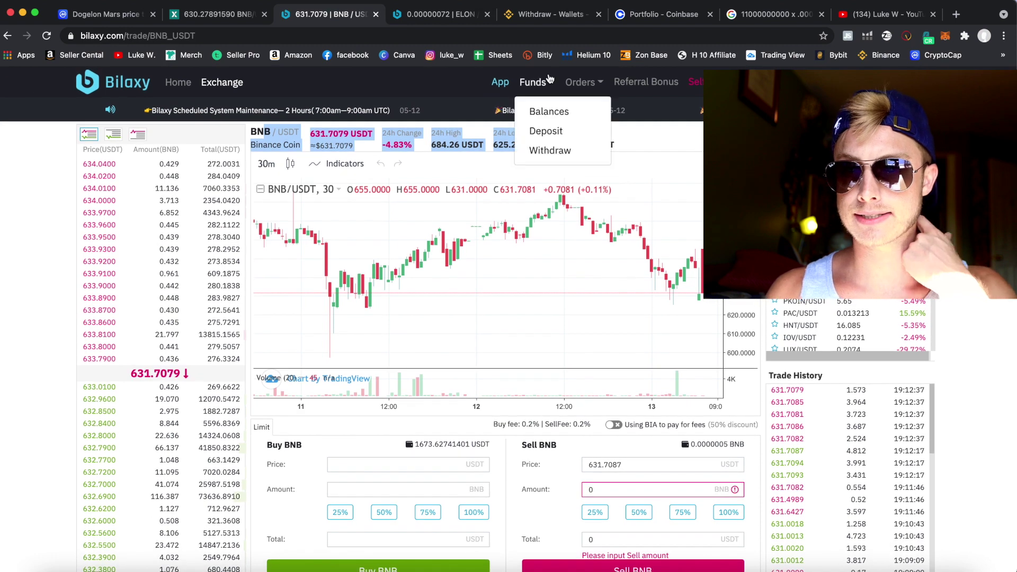
pyautogui.click(540, 110)
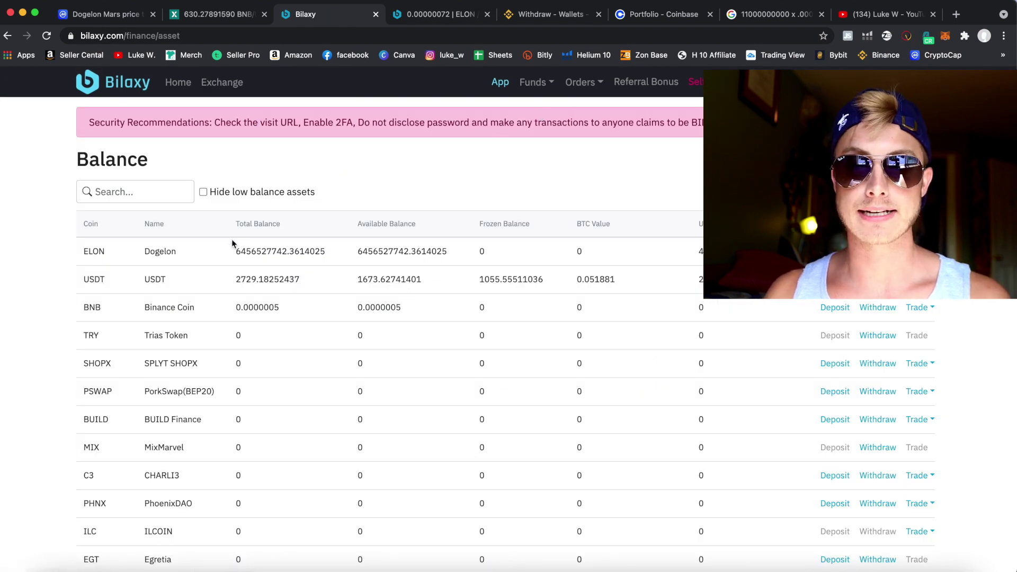
pyautogui.scroll(5, 165, 285)
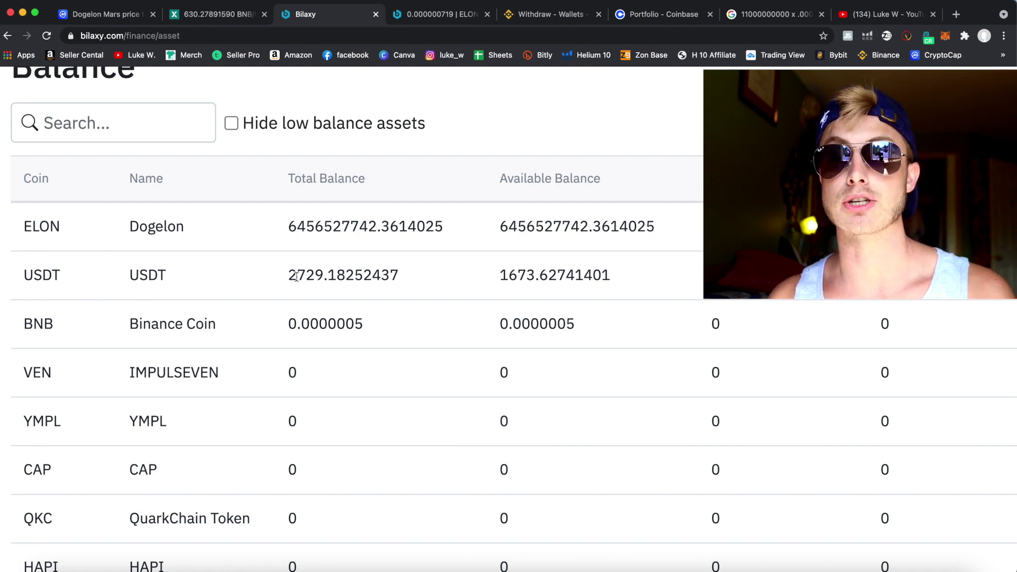
pyautogui.moveTo(287, 280); pyautogui.dragTo(401, 290)
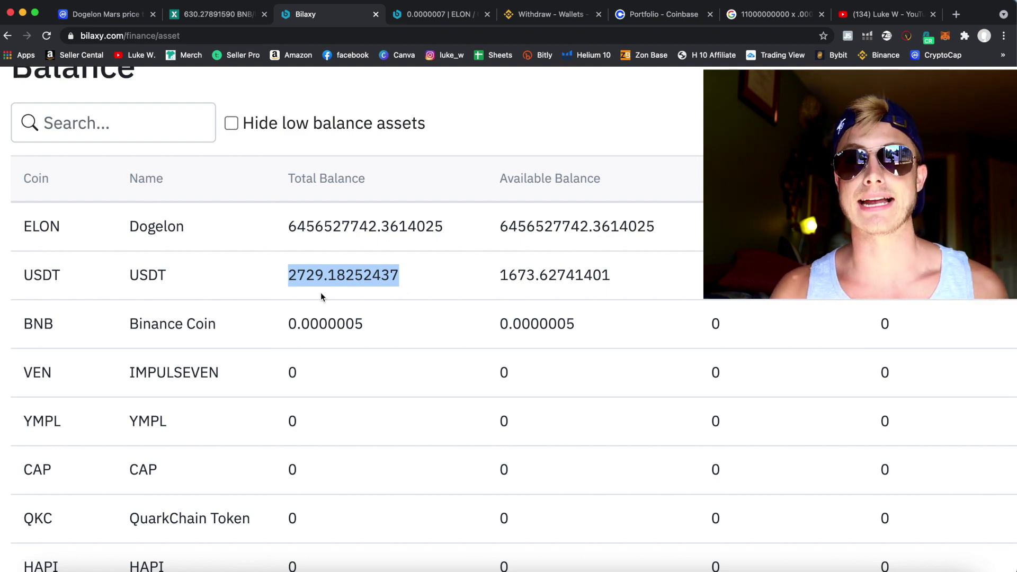
pyautogui.scroll(1, 321, 293)
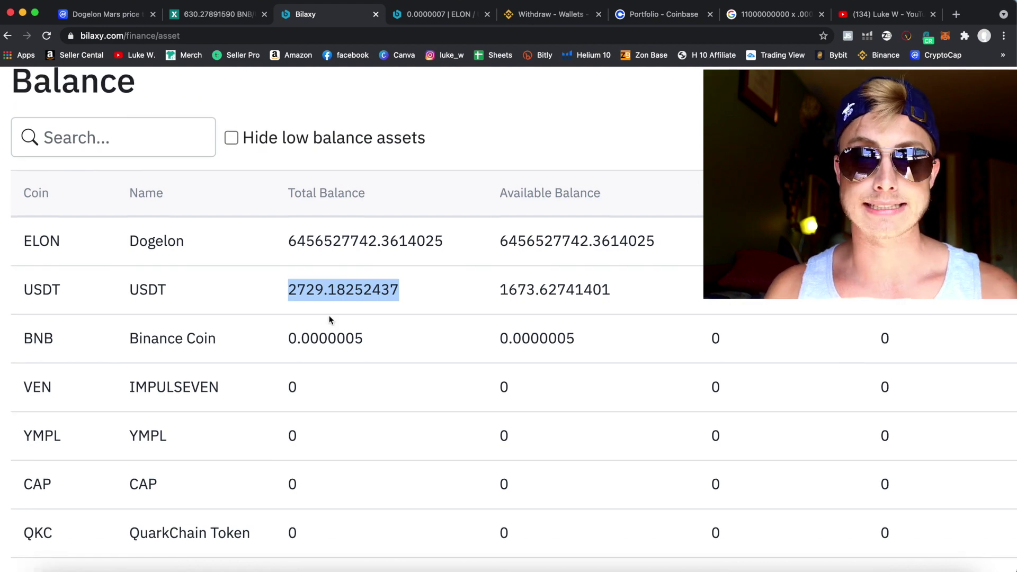
pyautogui.press('super+0')
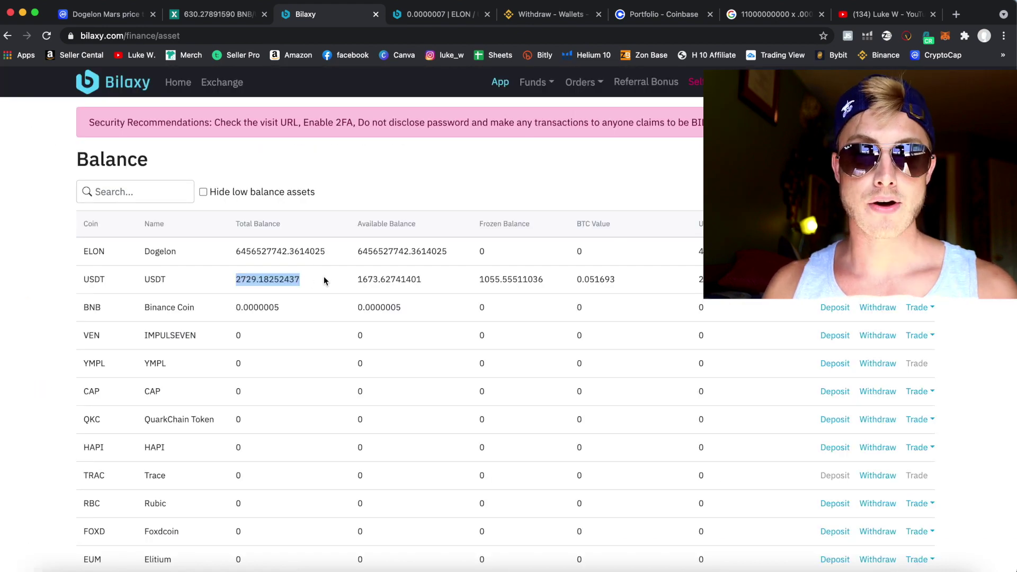
# Go to the Bilaxy exchange, search the USDT trading pairs for elon and open the ELON/USDT market.
pyautogui.click(218, 96)
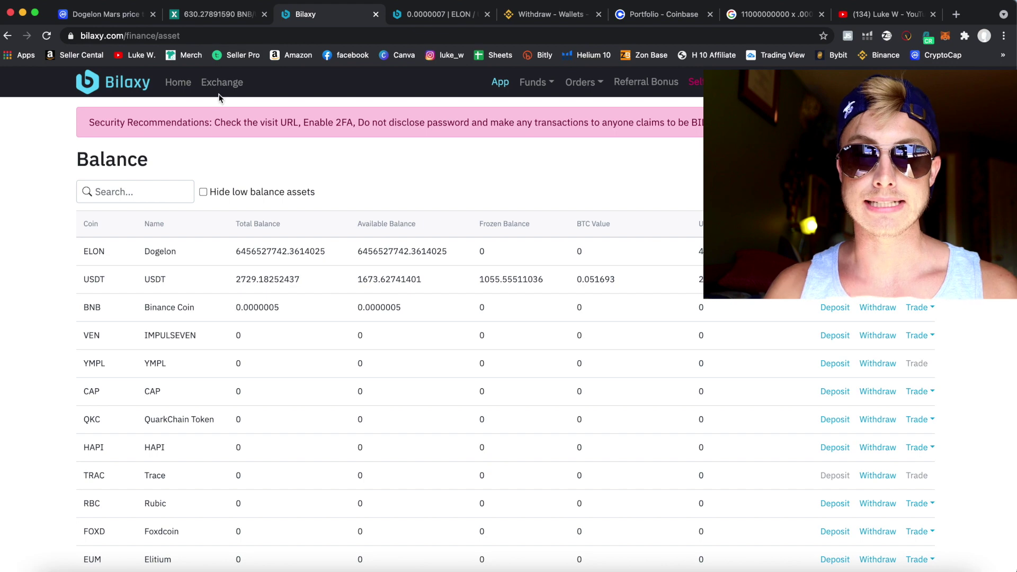
pyautogui.click(219, 85)
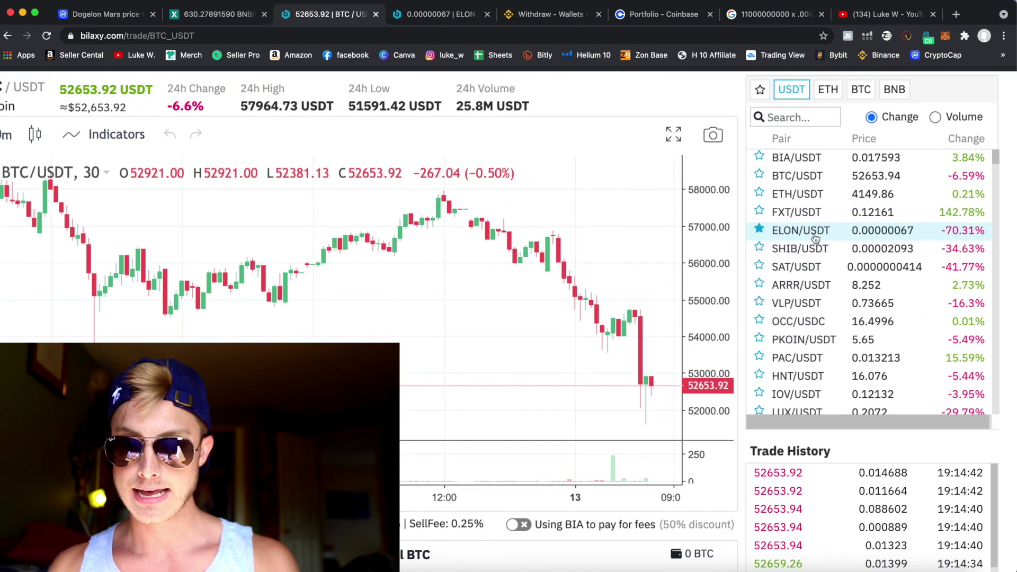
pyautogui.click(788, 118)
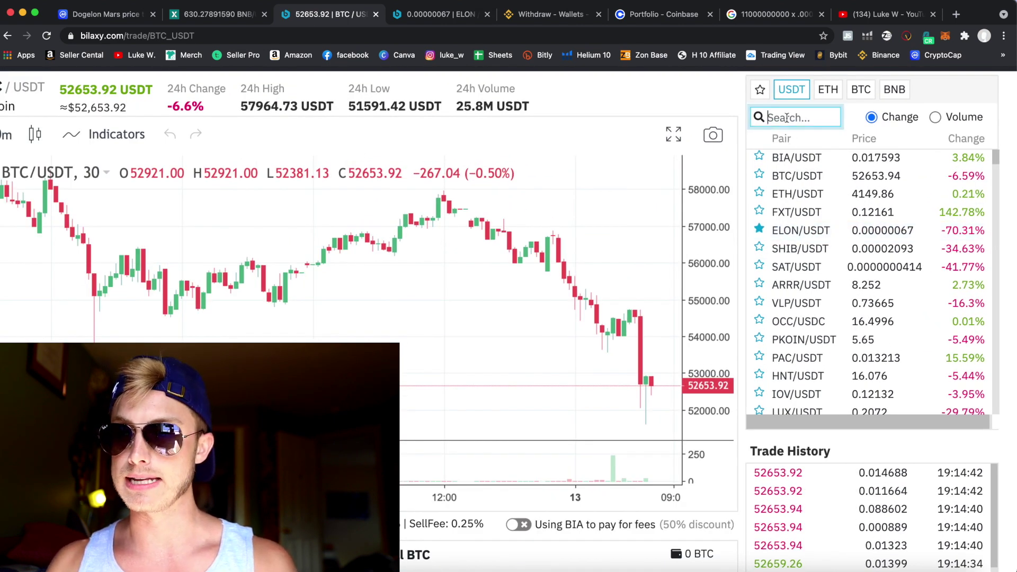
pyautogui.write('elon')
pyautogui.click(837, 159)
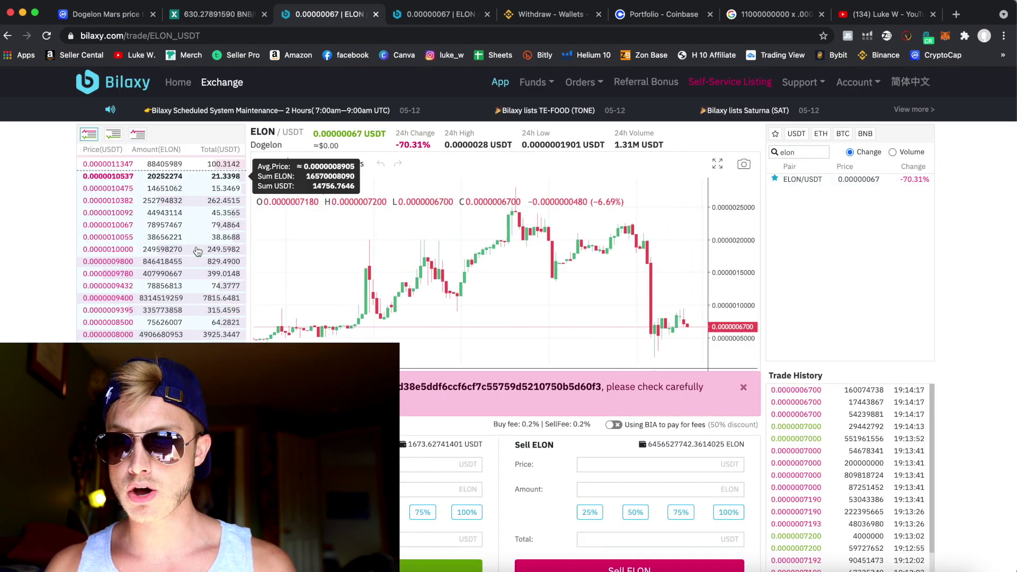
# Fill in the Sell ELON limit order with the copied market price 0.00000067 USDT and 100% of the available ELON.
pyautogui.scroll(-1, 583, 477)
pyautogui.click(583, 464)
pyautogui.click(541, 484)
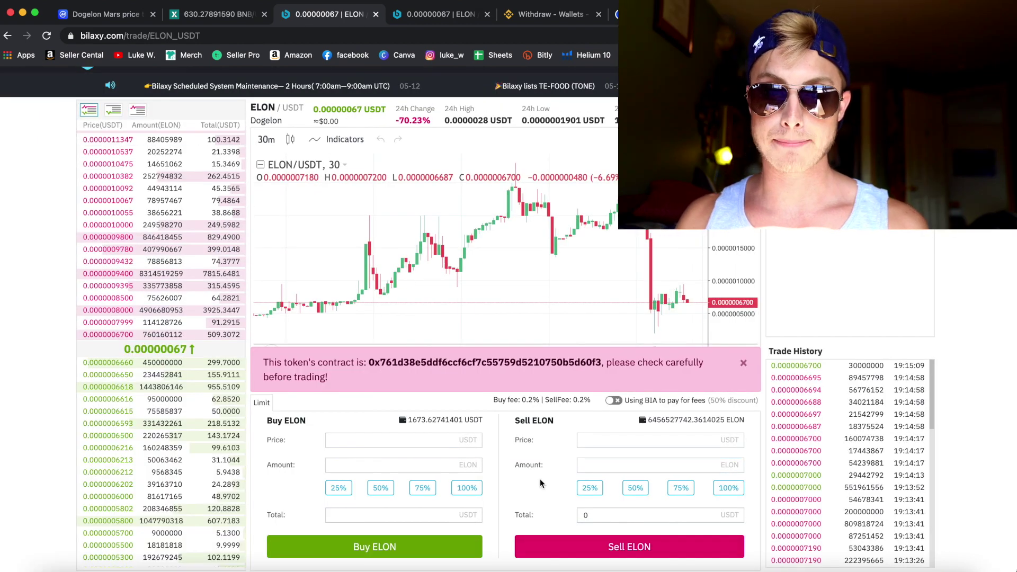
pyautogui.doubleClick(159, 350)
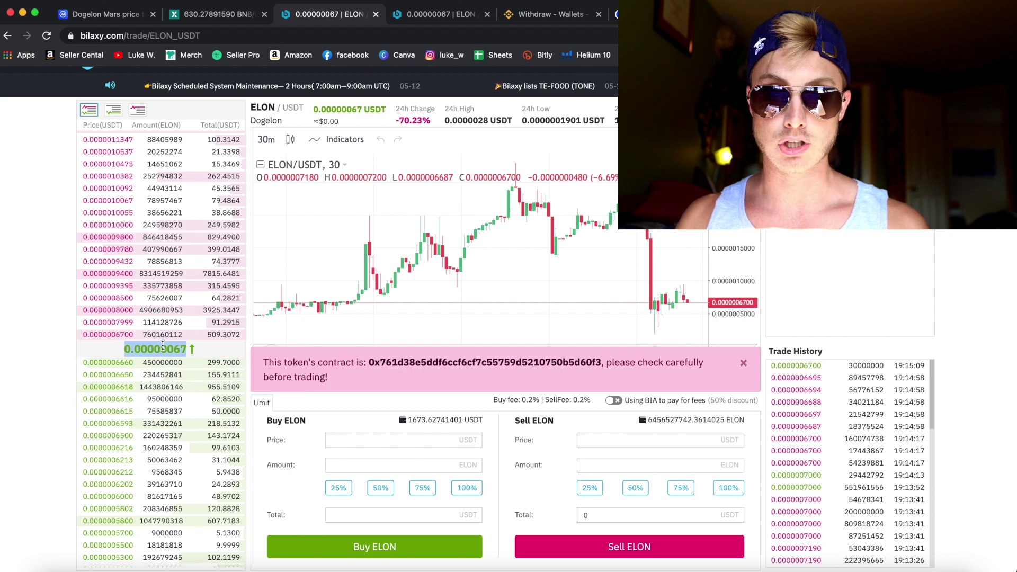
pyautogui.rightClick(163, 348)
pyautogui.click(181, 372)
pyautogui.scroll(1, 195, 373)
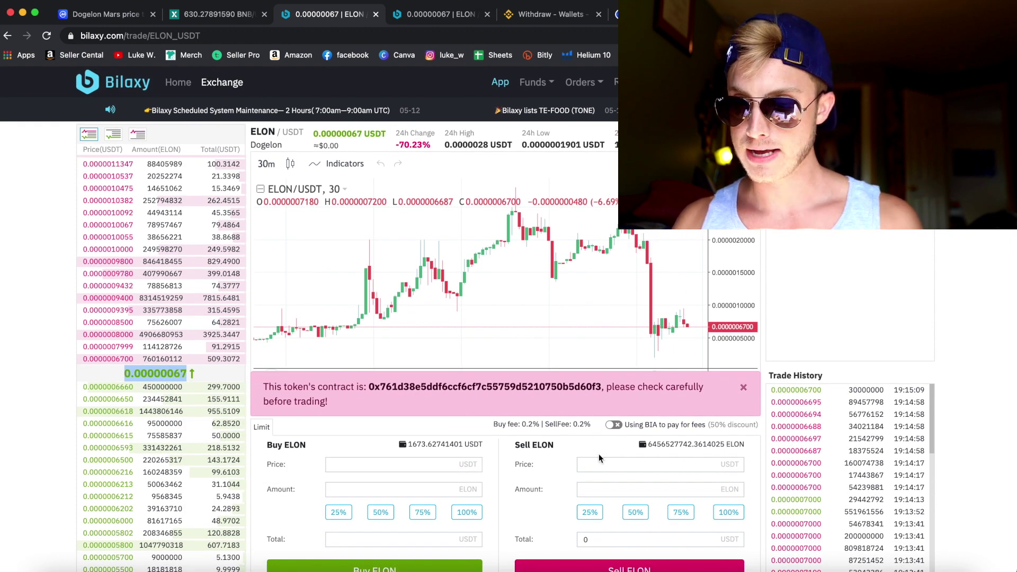
pyautogui.click(605, 464)
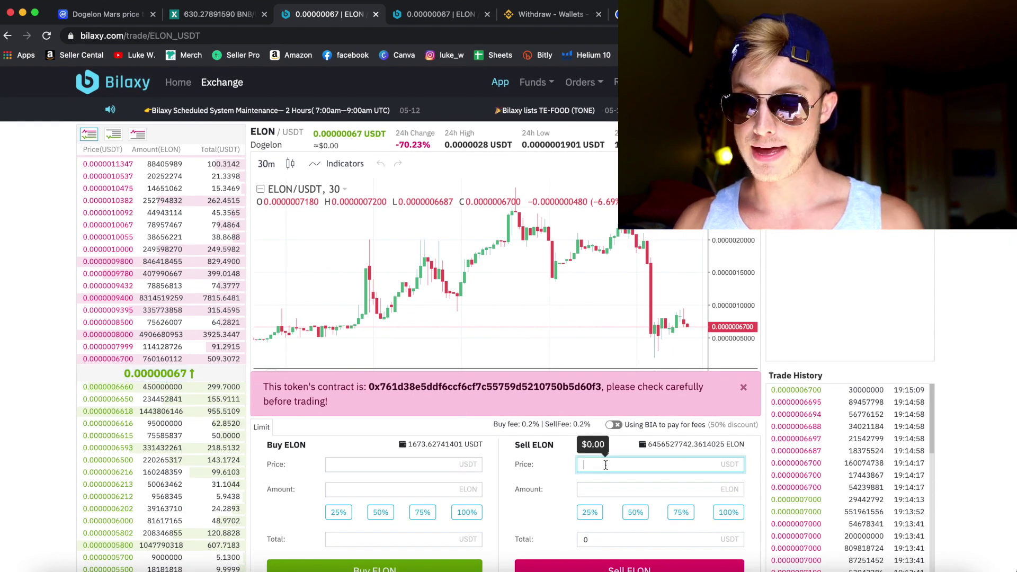
pyautogui.click(736, 519)
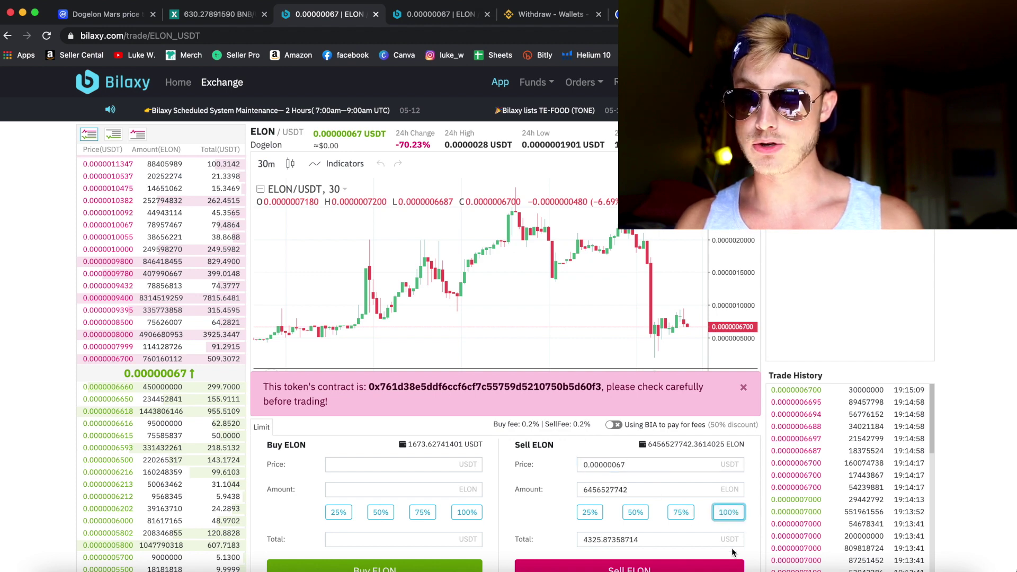